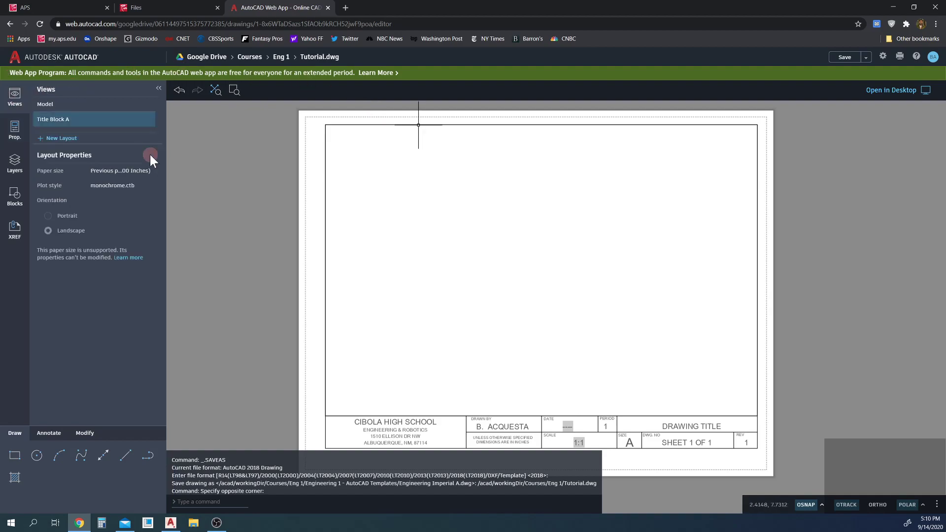
Switch to model space and pan so the origin sits toward the lower left
left_click(10, 89)
left_click(77, 105)
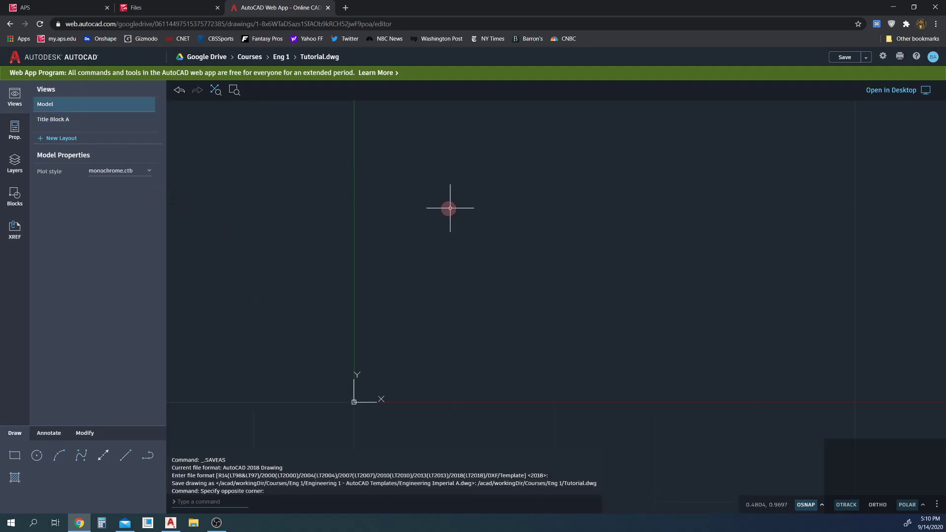
scroll(454, 227, "down", 5)
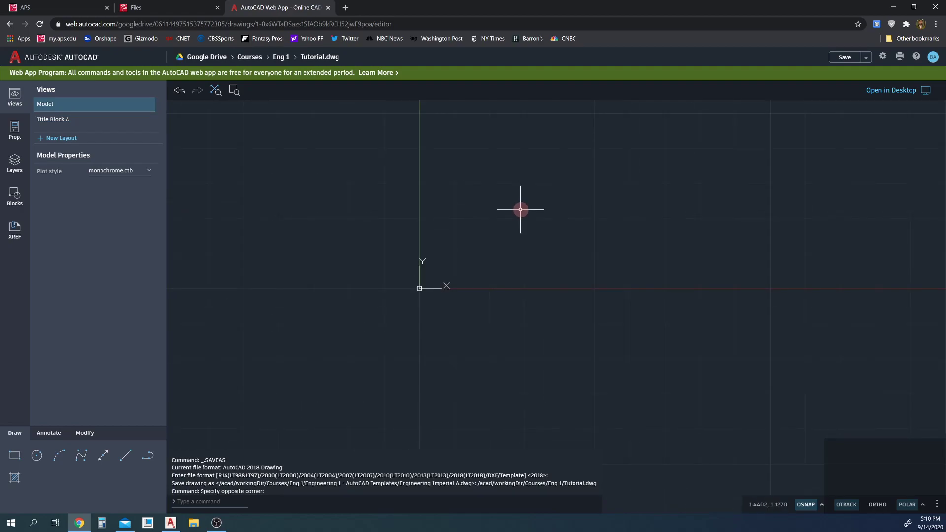
mouse_move(473, 228)
middle_mouse_down()
mouse_move(353, 327)
mouse_move(338, 363)
middle_mouse_up()
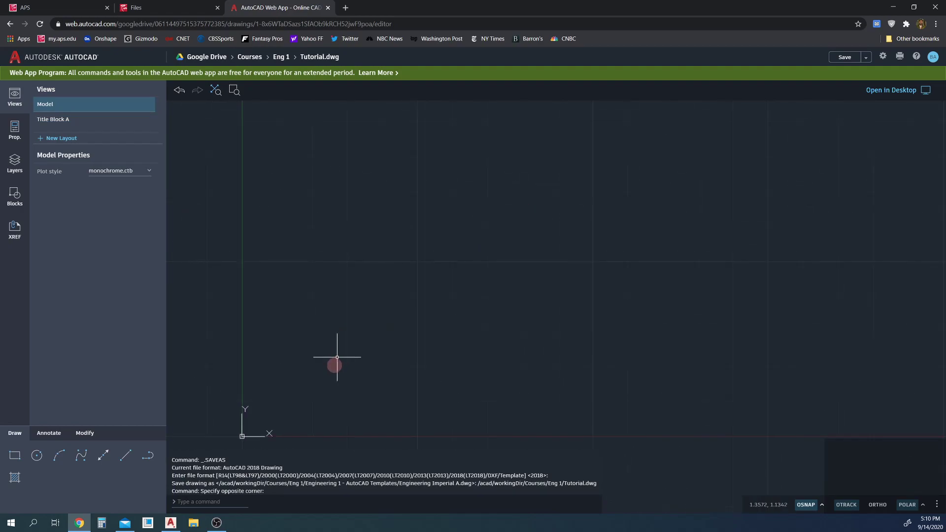
Draw a 5-unit horizontal line and a 2-unit downward line, then close back to the start point
left_click(131, 459)
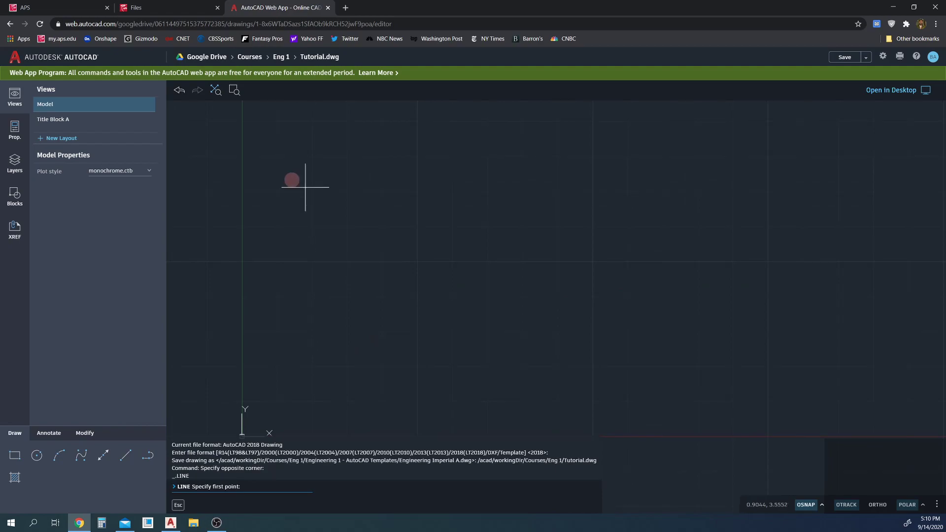
left_click(291, 178)
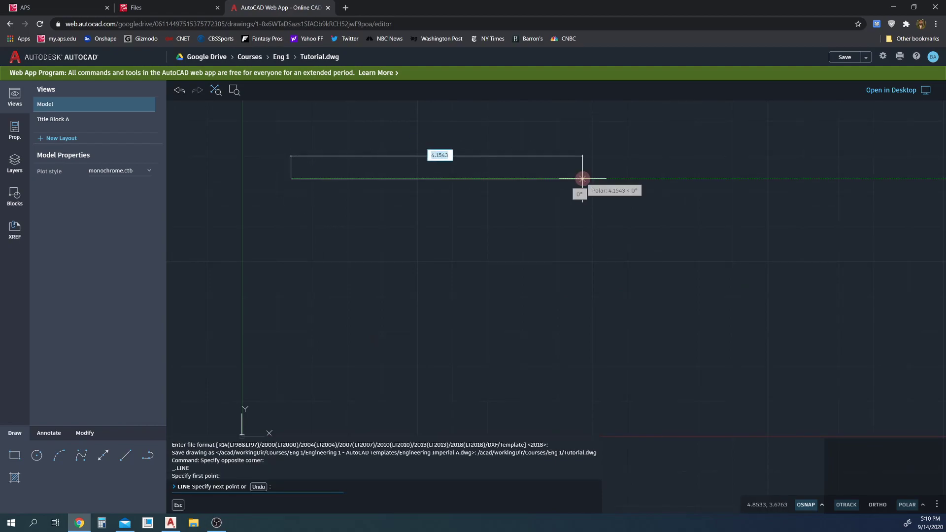
key("Return")
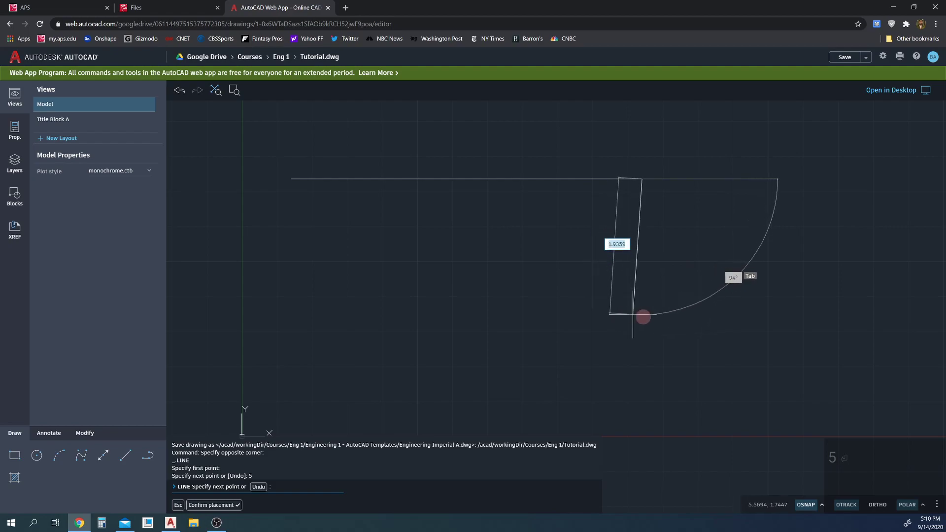
type("2")
key("Return")
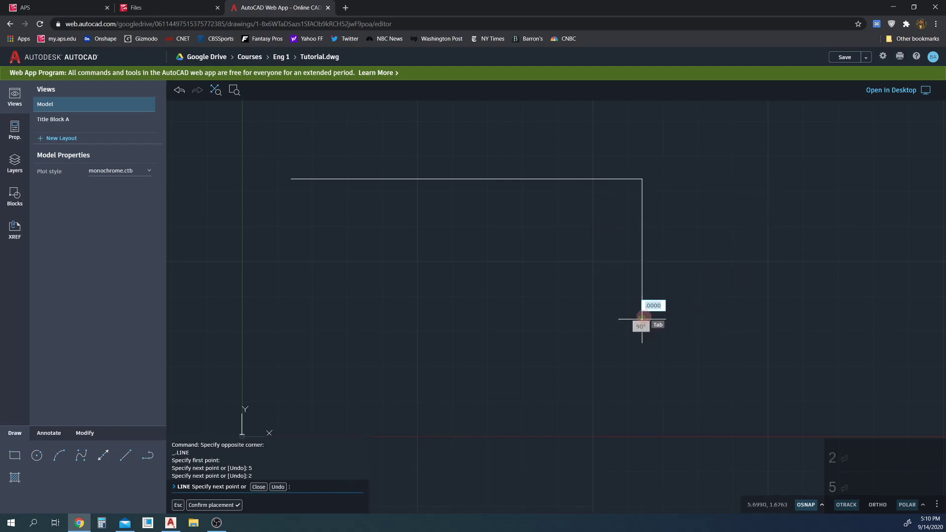
left_click(292, 179)
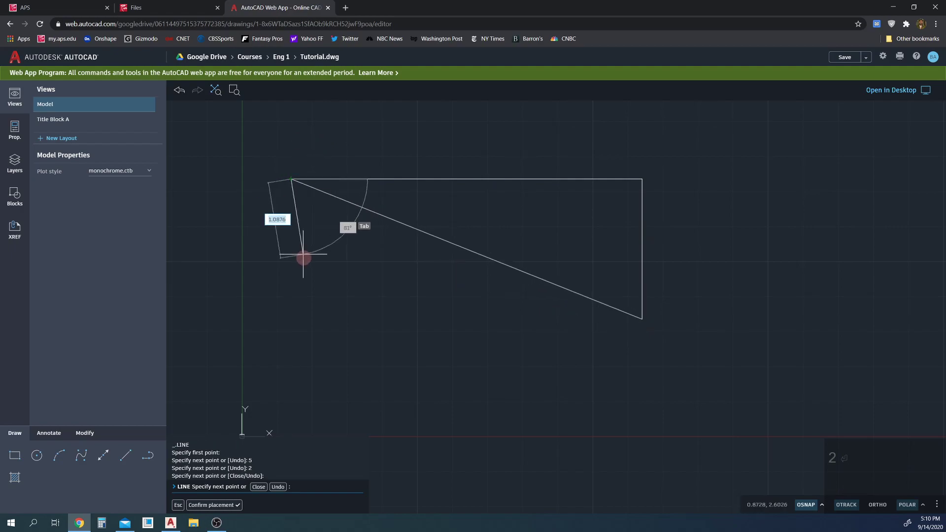
key("Escape")
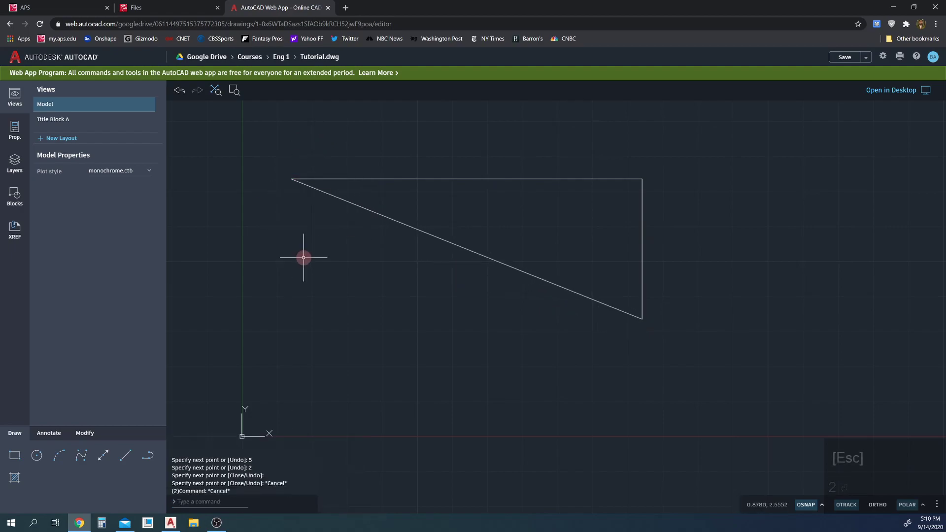
In the Title Block A layout's viewport, pan the triangle to the middle of the sheet
left_click(126, 129)
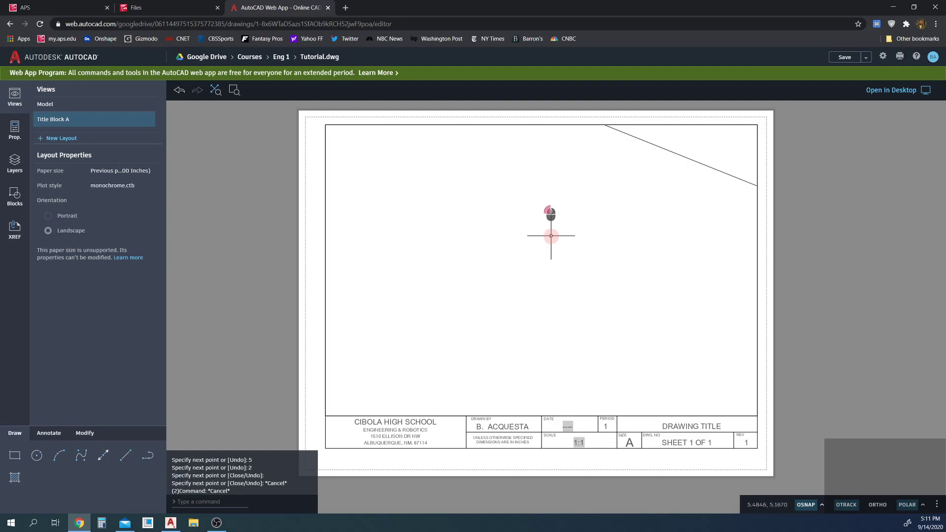
double_click(551, 214)
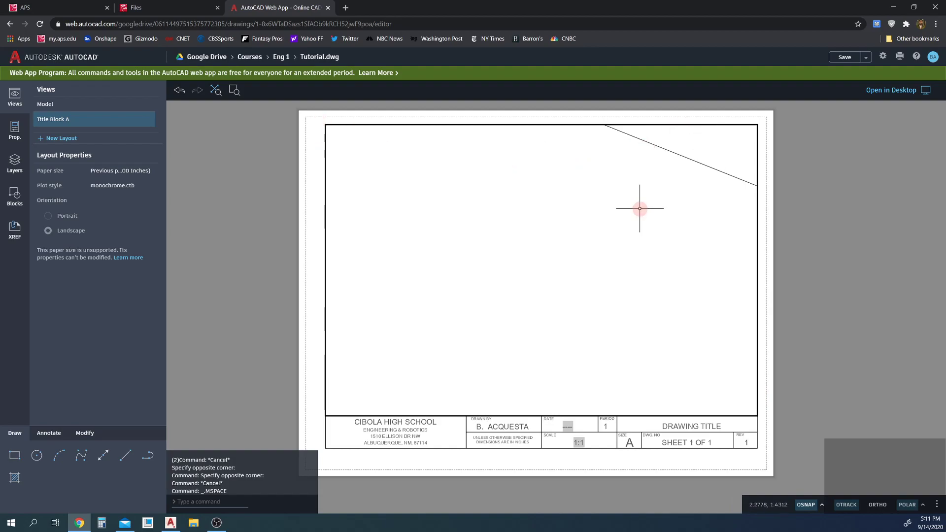
middle_click_drag(639, 208, 491, 309)
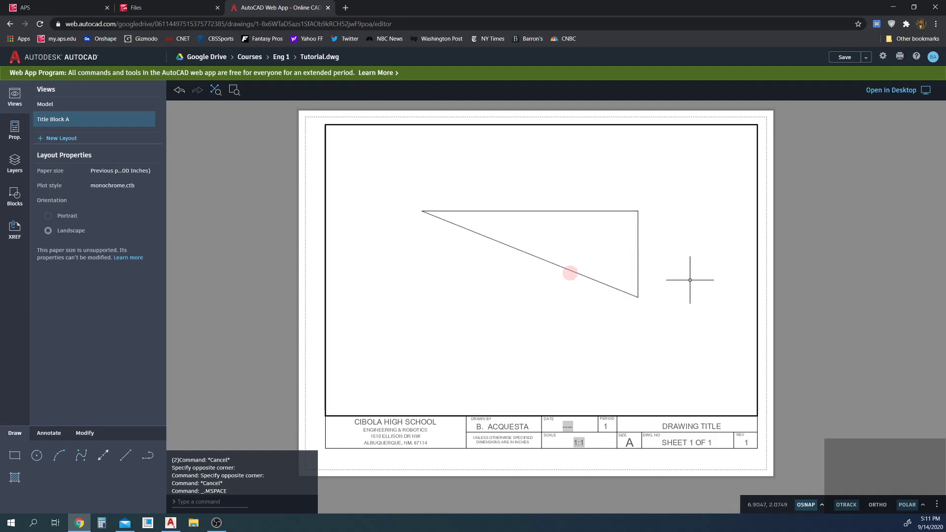
middle_click_drag(548, 277, 539, 300)
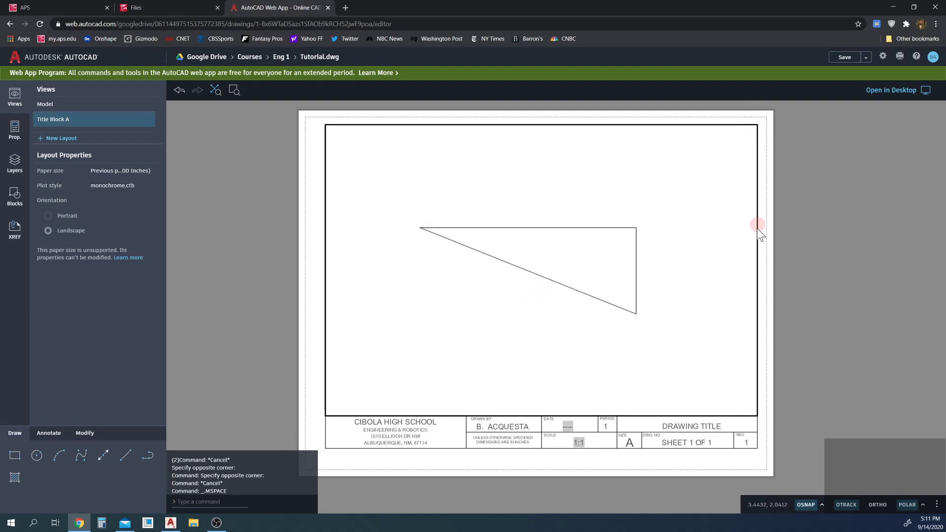
double_click(859, 221)
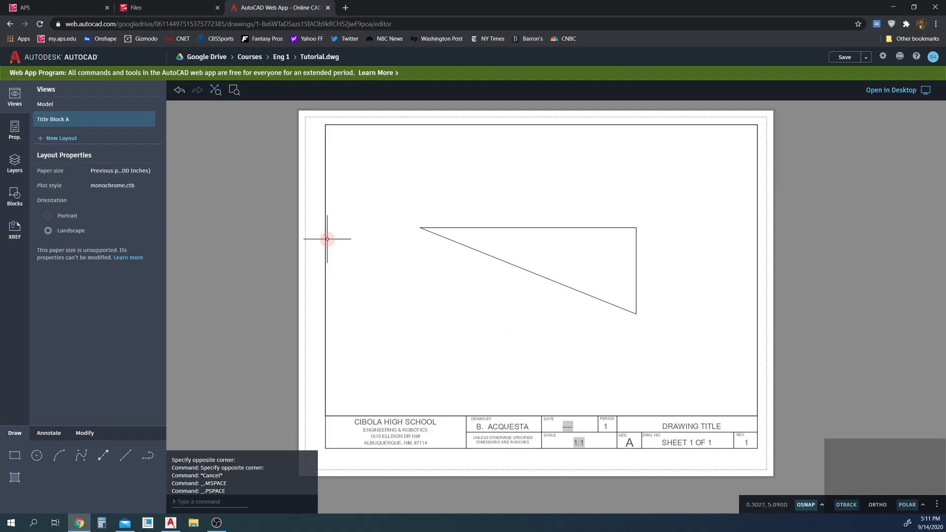
left_click(326, 239)
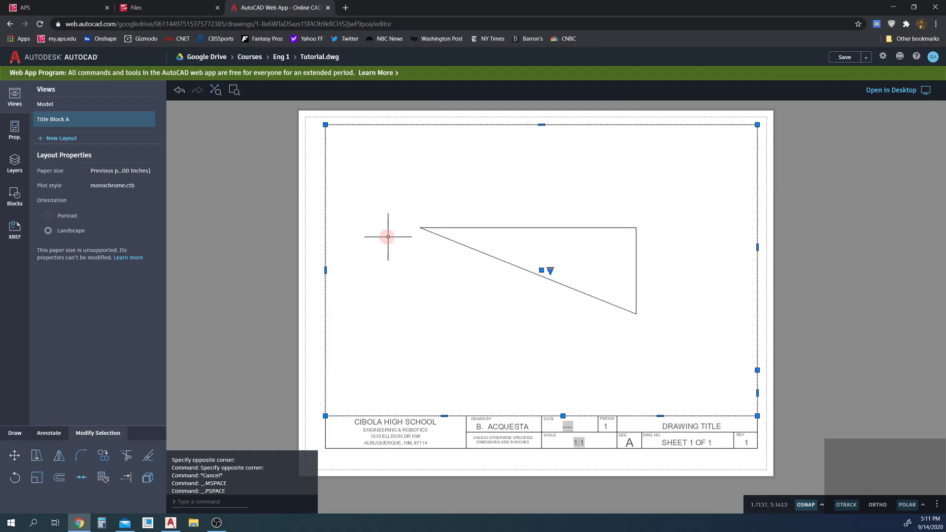
left_click(14, 134)
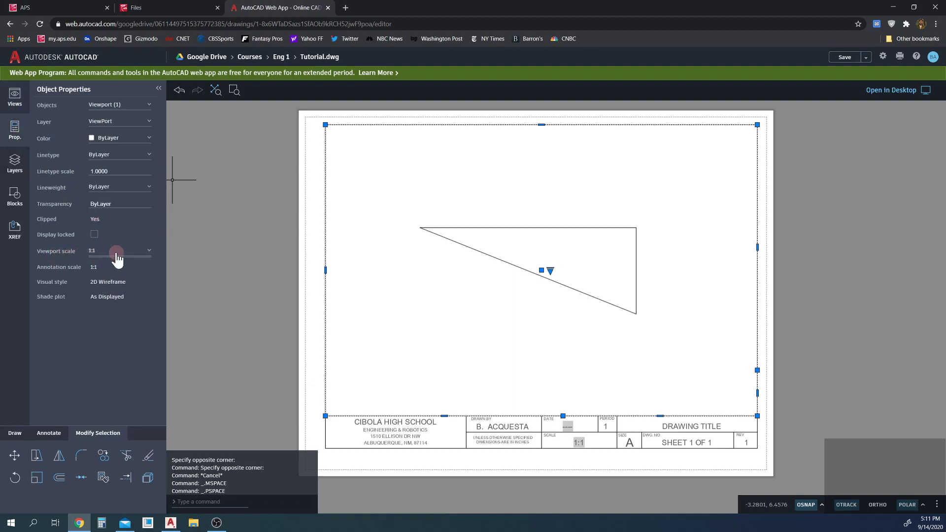
left_click(142, 260)
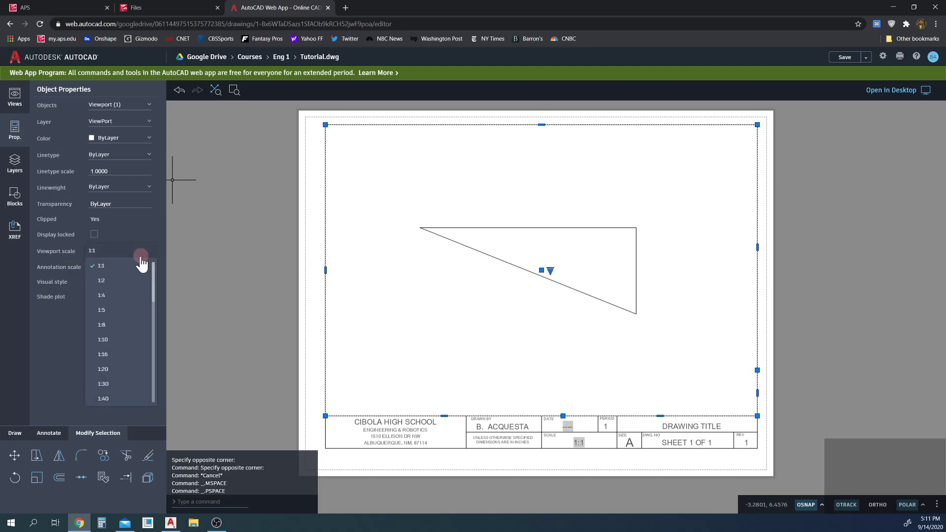
left_click(102, 281)
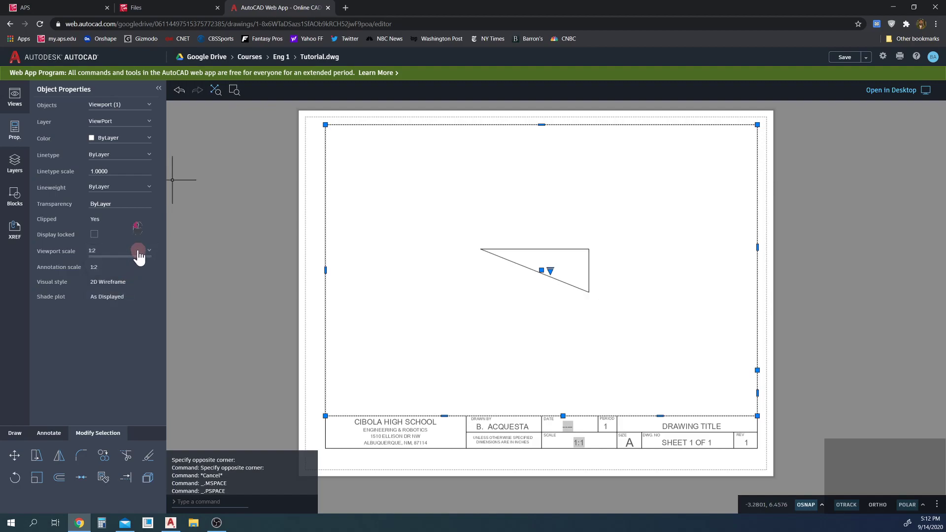
left_click(139, 256)
left_click(115, 301)
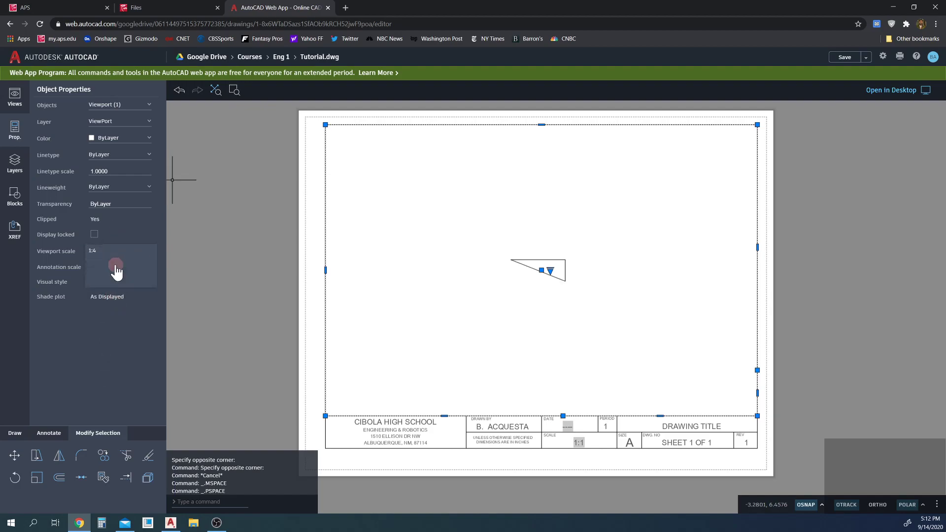
left_click(118, 252)
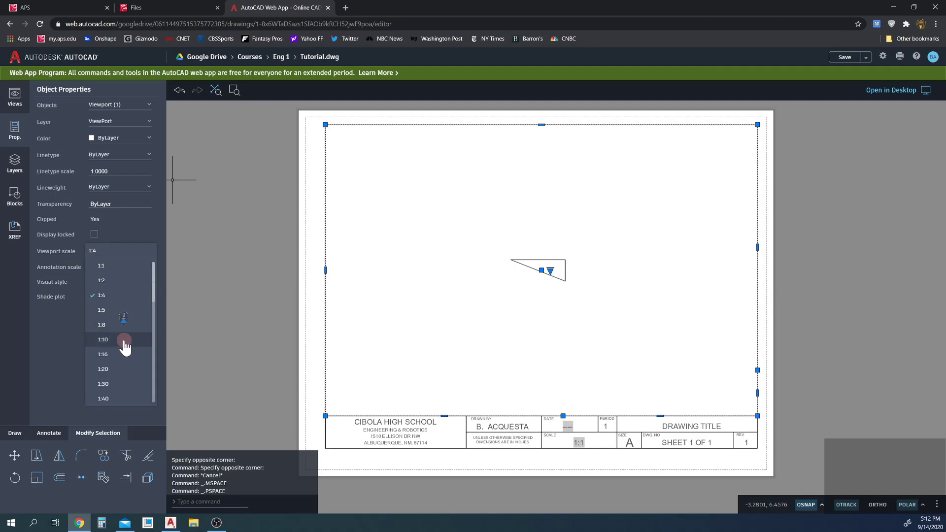
scroll(125, 350, "down", 3)
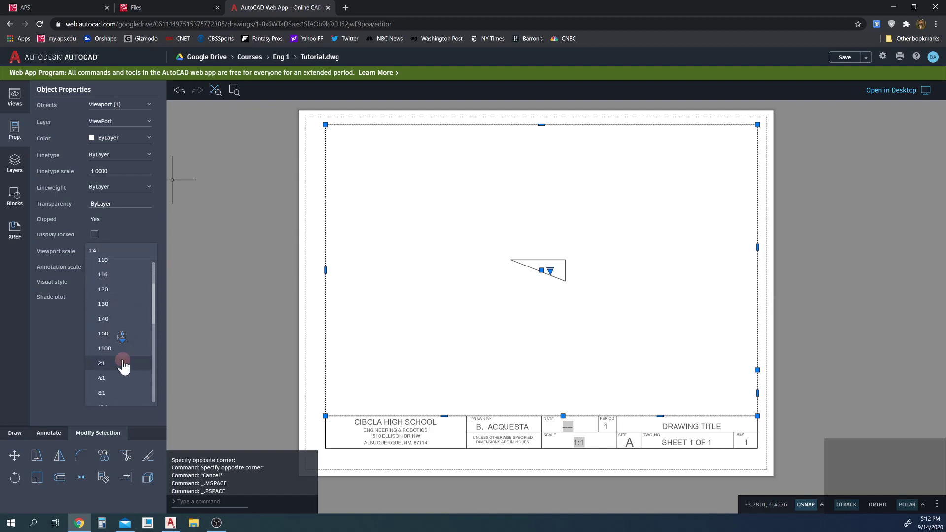
left_click(122, 364)
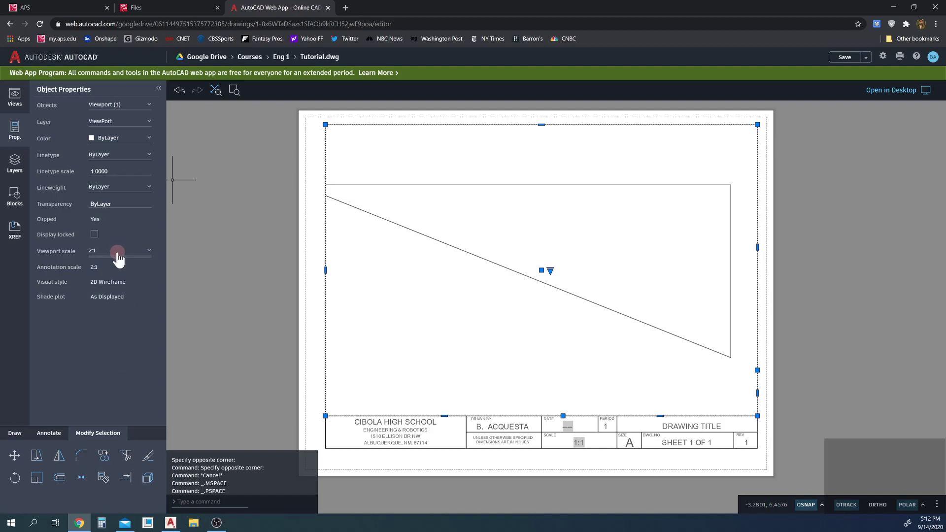
left_click(118, 257)
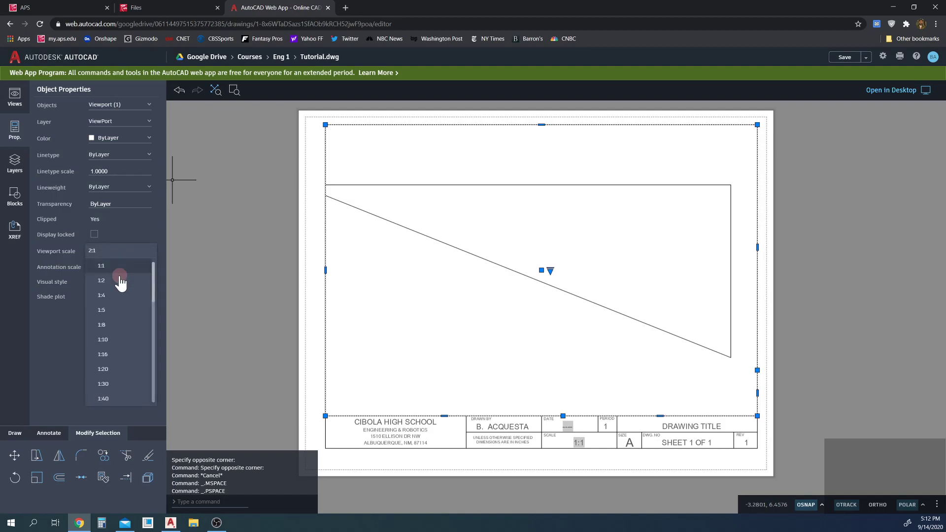
key("Escape")
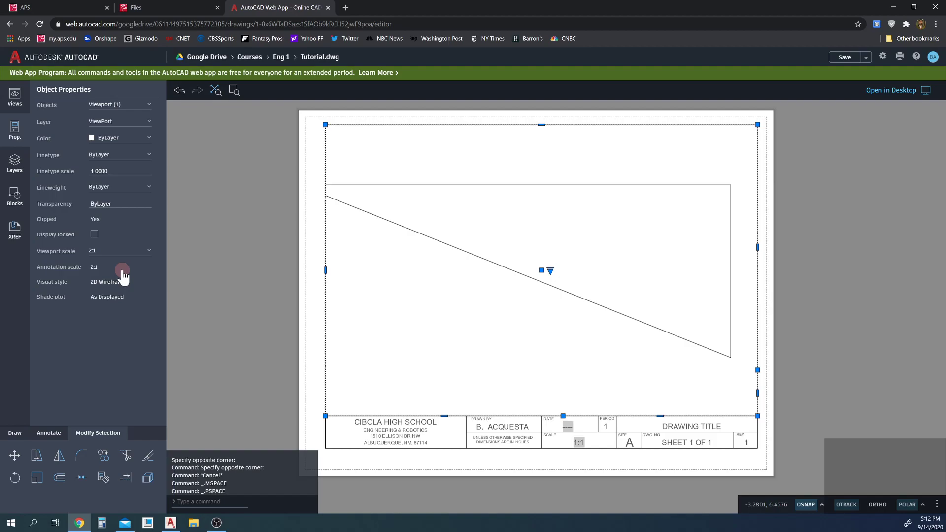
left_click(252, 227)
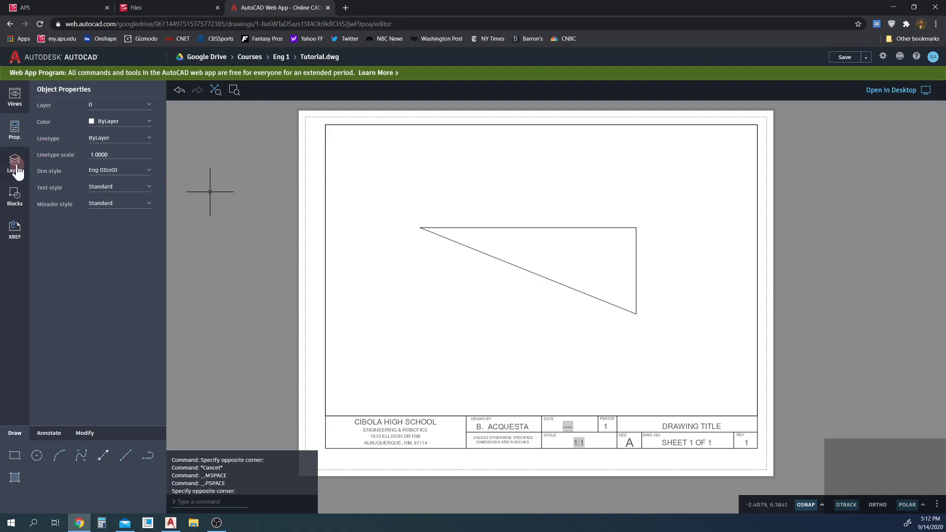
Return to model space and open the layer list
left_click(14, 96)
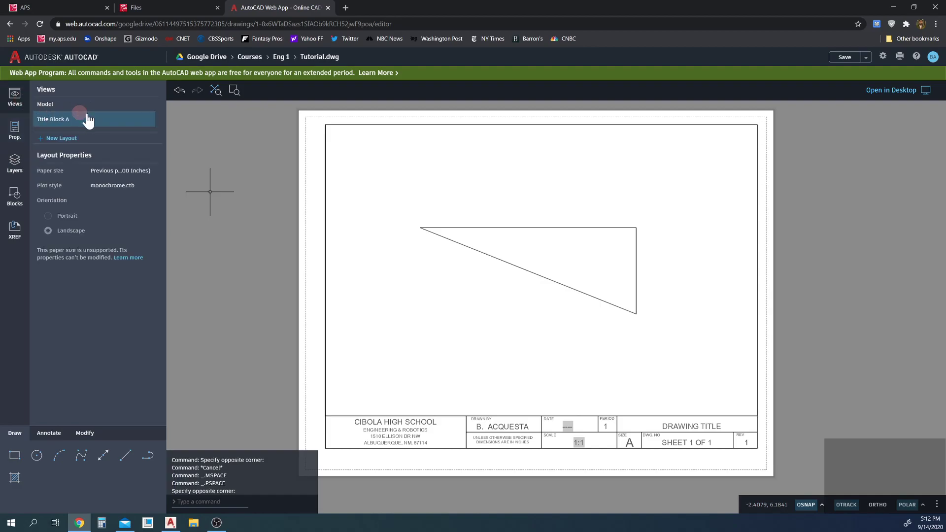
left_click(63, 105)
left_click(16, 165)
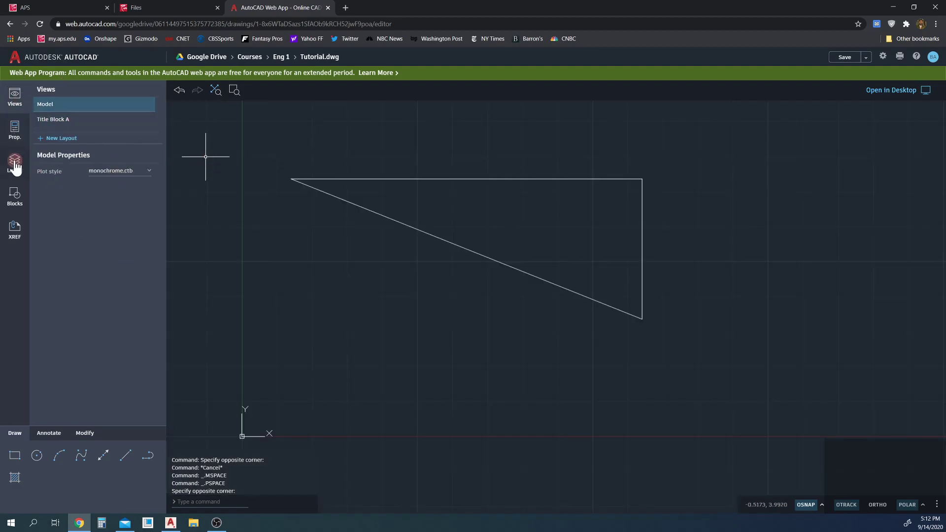
left_click(108, 135)
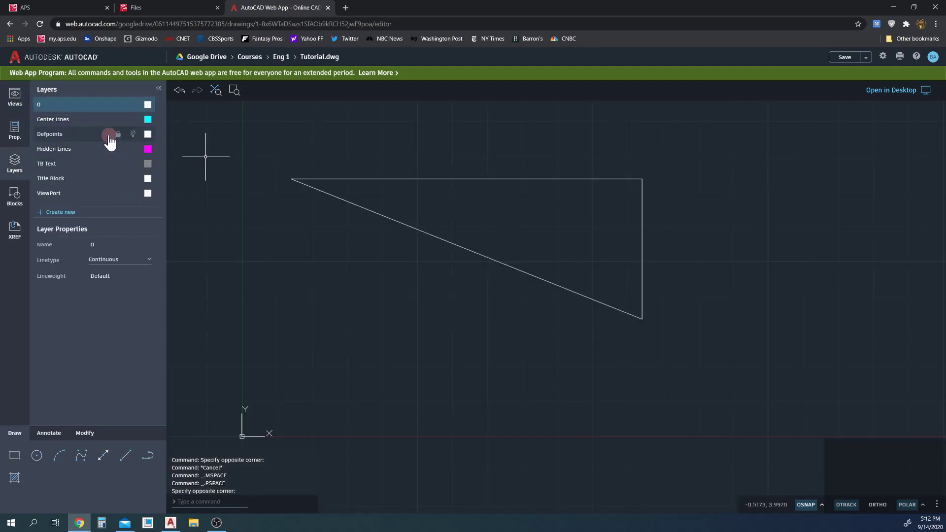
left_click(133, 105)
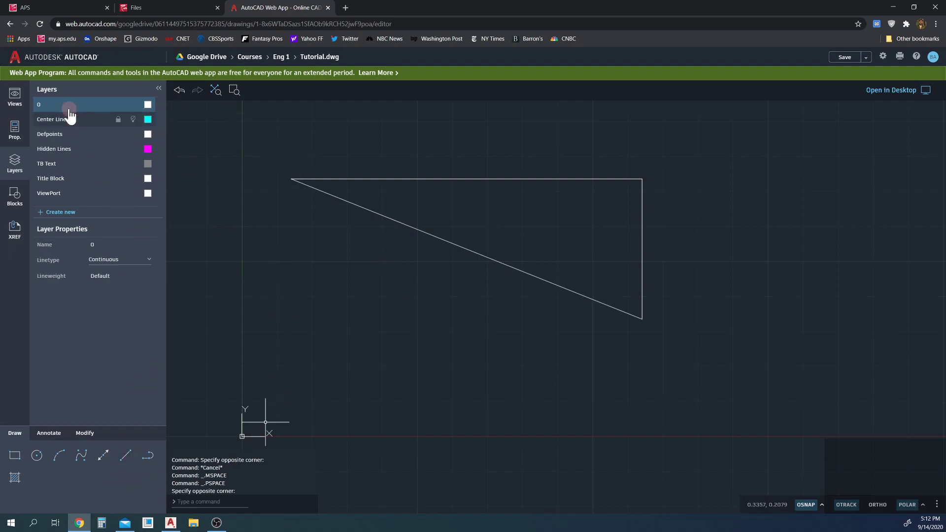
Draw a trial line on the Center Lines layer and another on Hidden Lines
left_click(92, 124)
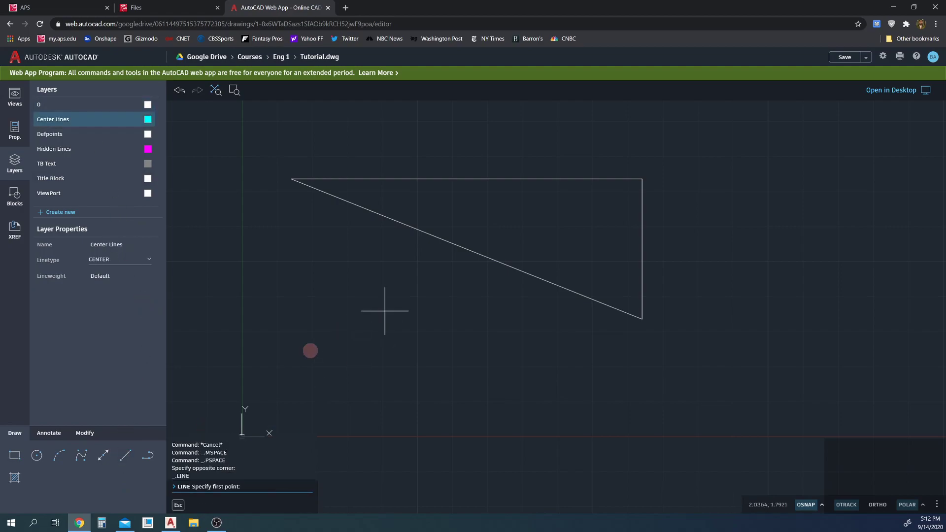
left_click(306, 353)
left_click(611, 340)
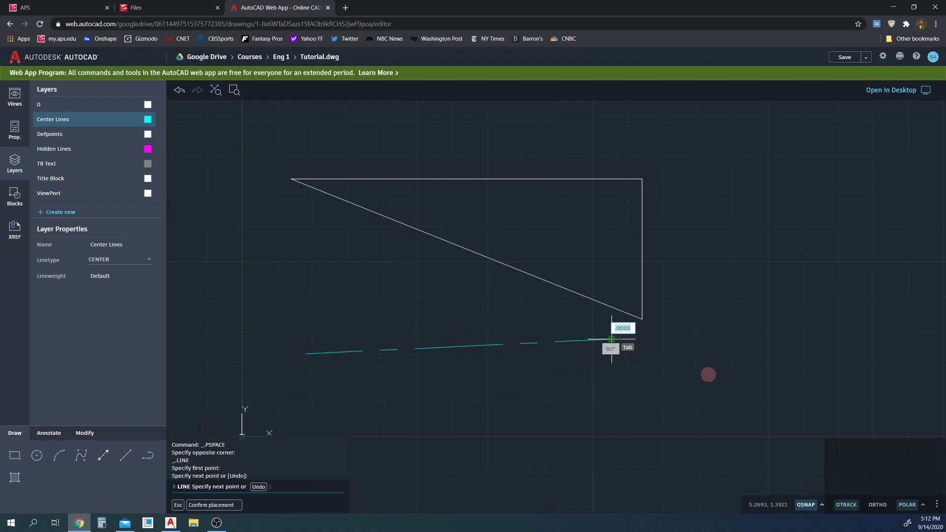
key("Escape")
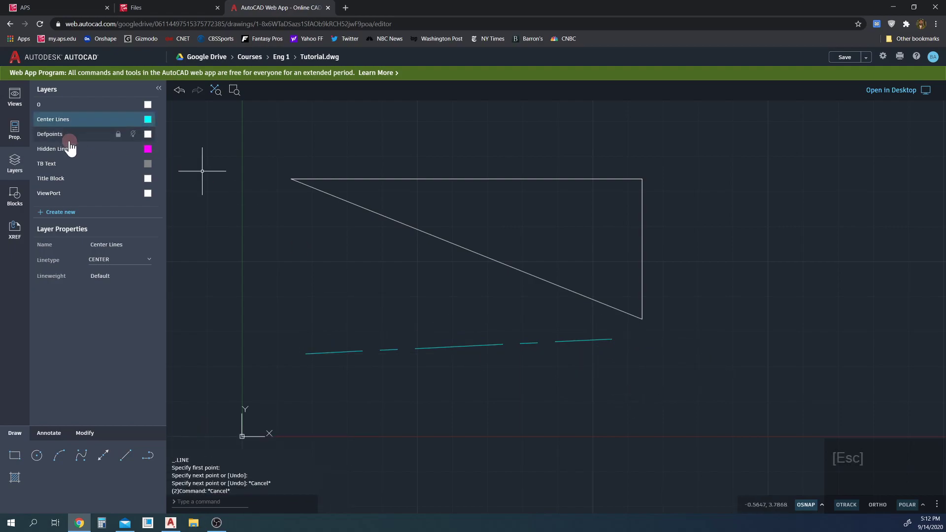
left_click(70, 149)
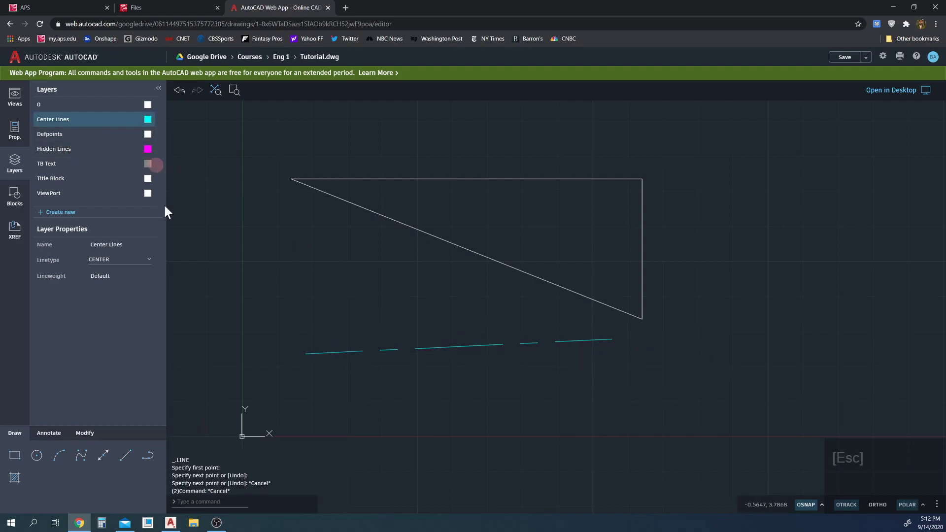
left_click(125, 455)
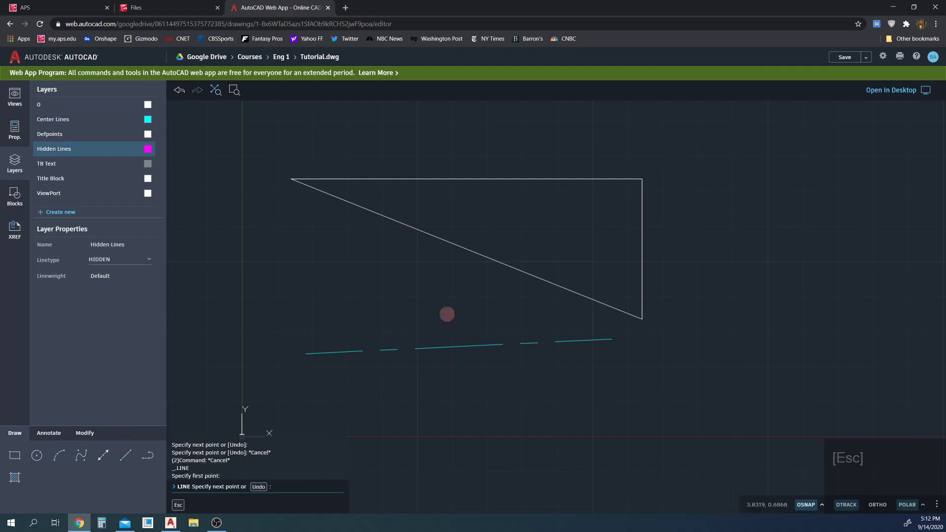
left_click(434, 305)
key("Escape")
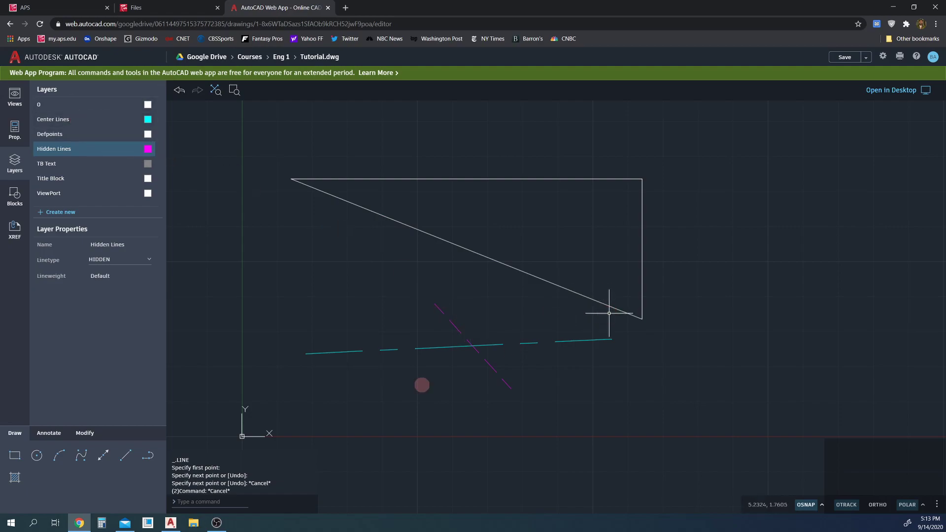
Select and delete both the trial hidden line and the trial center line
left_click(360, 409)
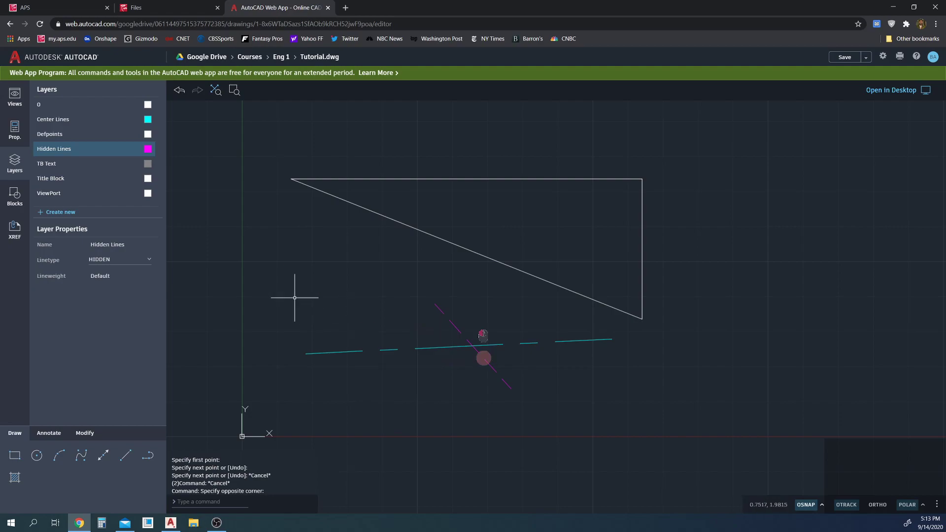
left_click_drag(288, 292, 565, 410)
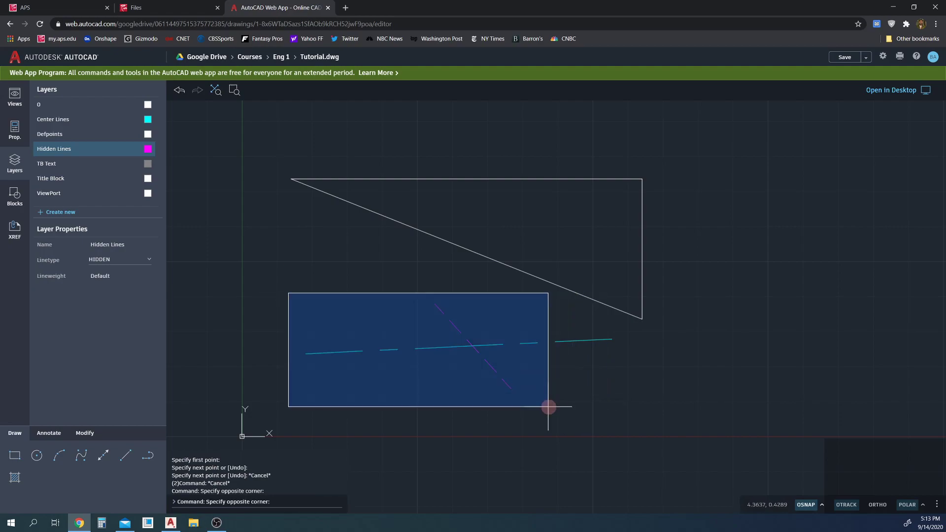
left_click(548, 407)
key("Delete")
left_click(532, 343)
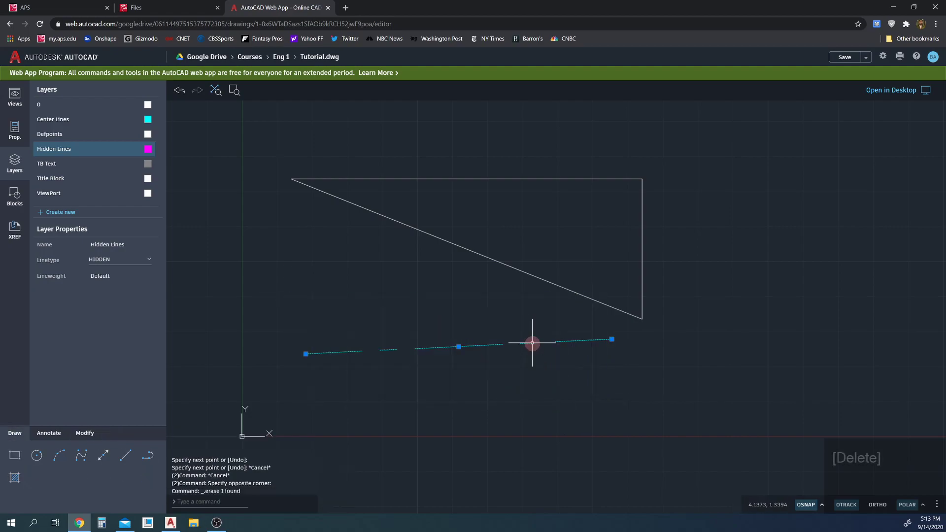
key("Delete")
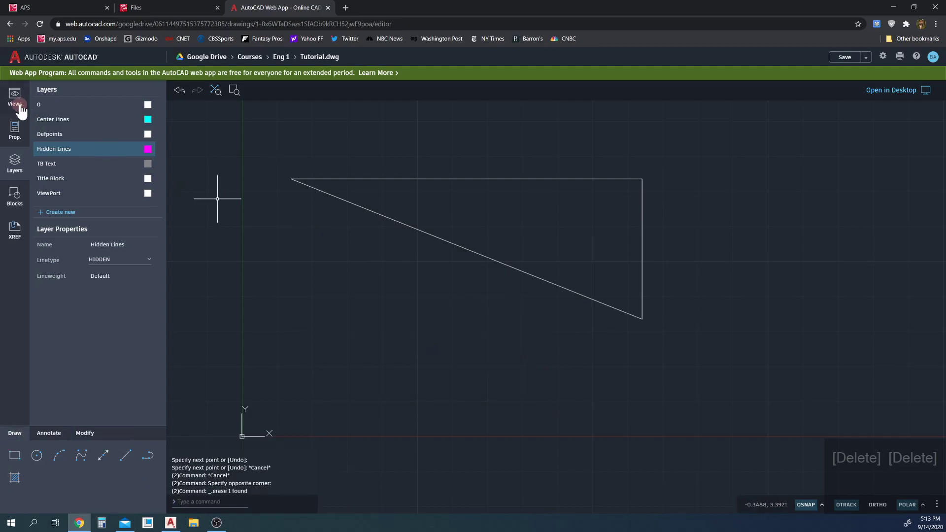
Make layer 0 the current layer and bring up the annotation tools and object properties
left_click(74, 104)
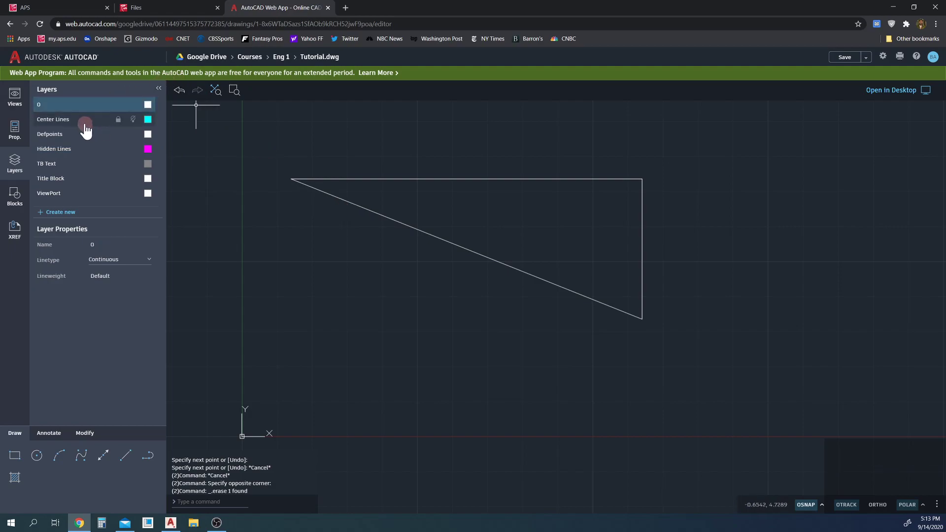
left_click(69, 122)
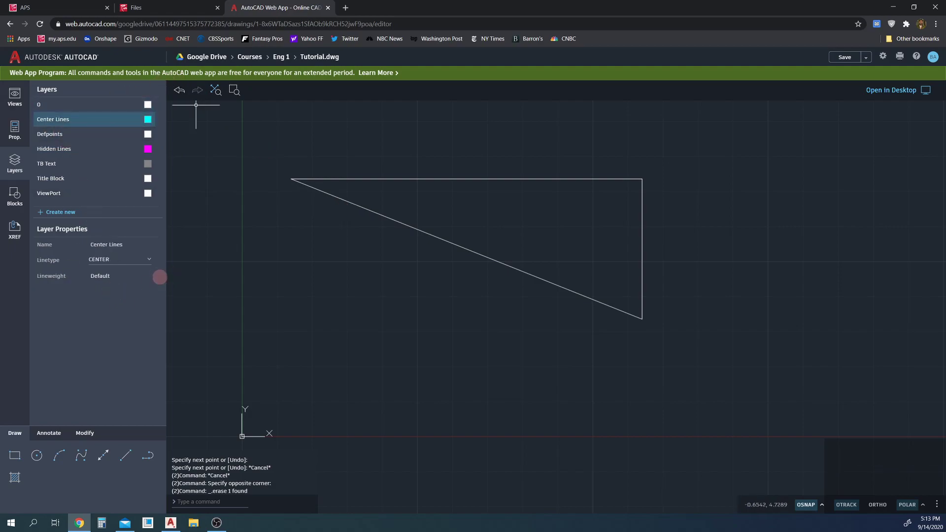
left_click(101, 107)
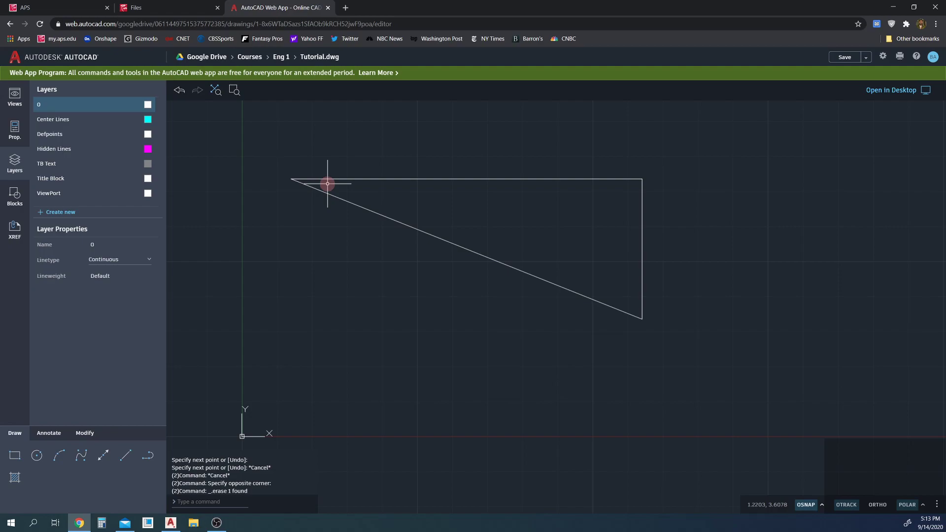
left_click(45, 434)
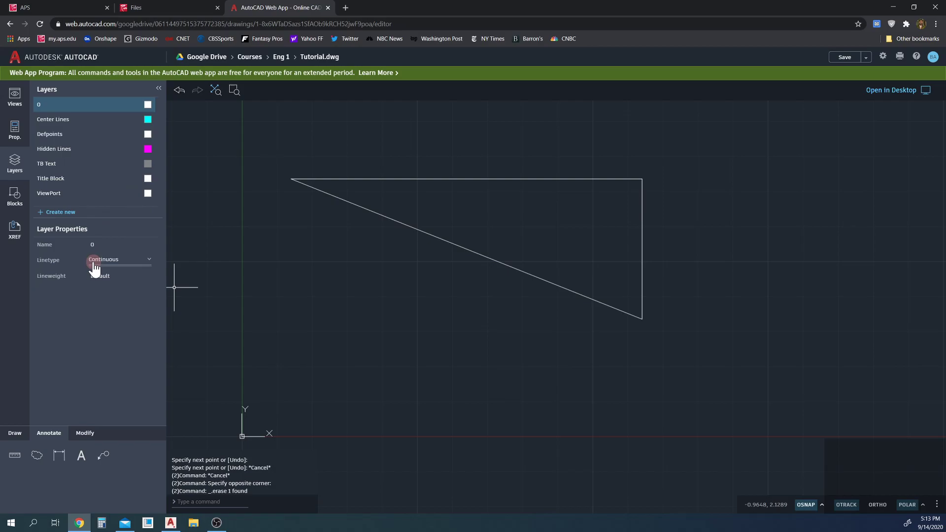
left_click(14, 130)
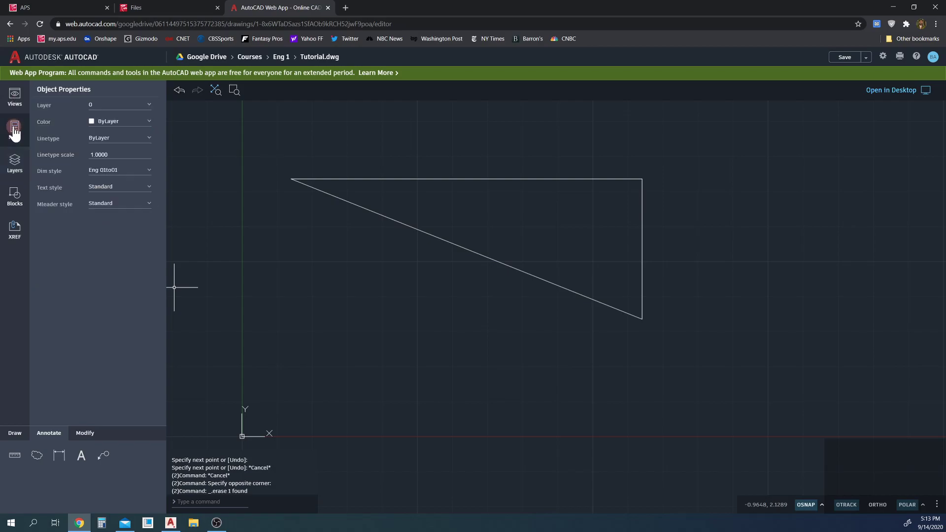
left_click(15, 96)
left_click(50, 121)
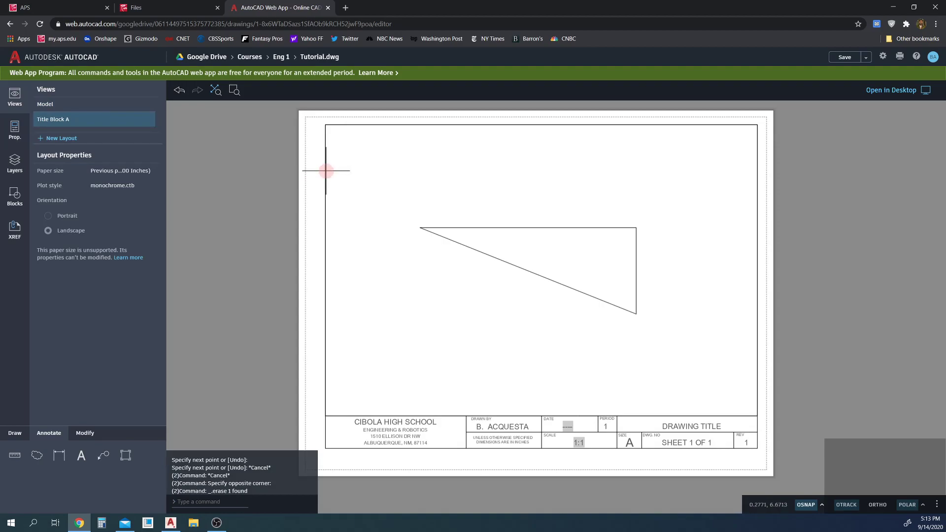
left_click(325, 233)
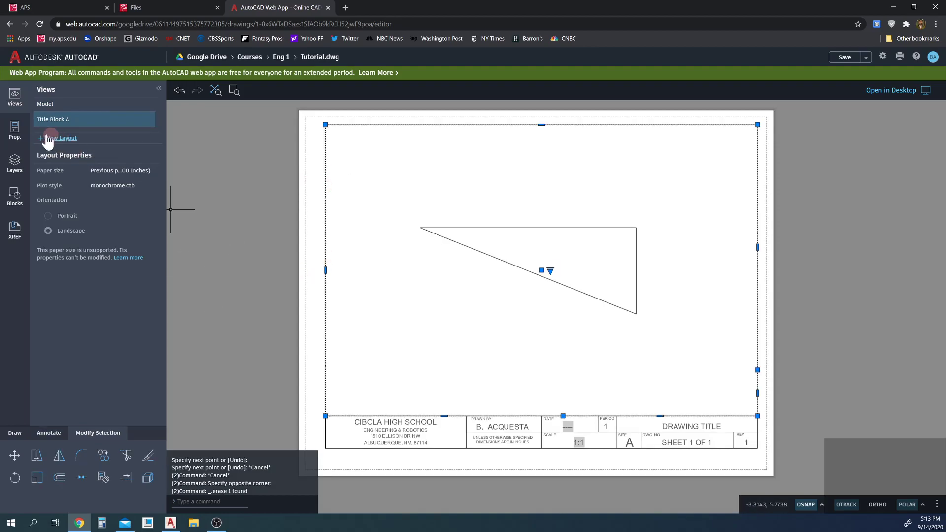
left_click(15, 130)
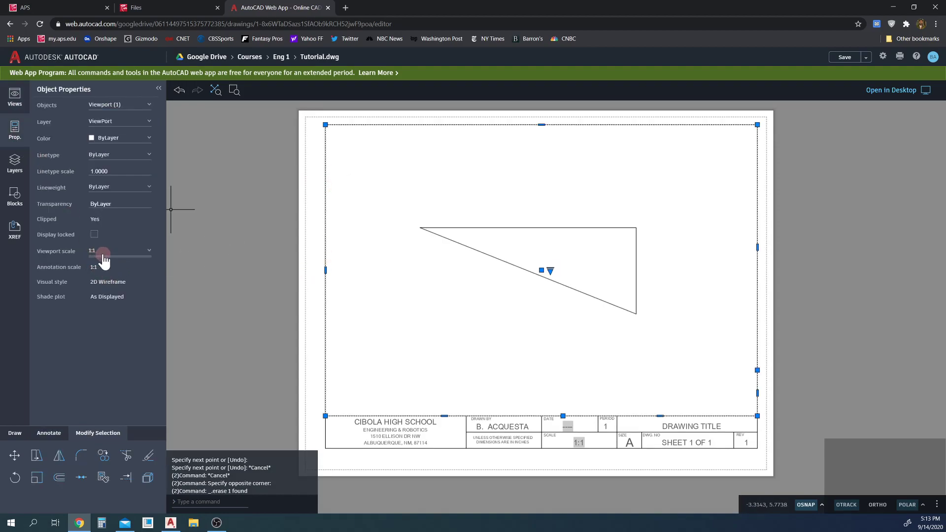
left_click(13, 98)
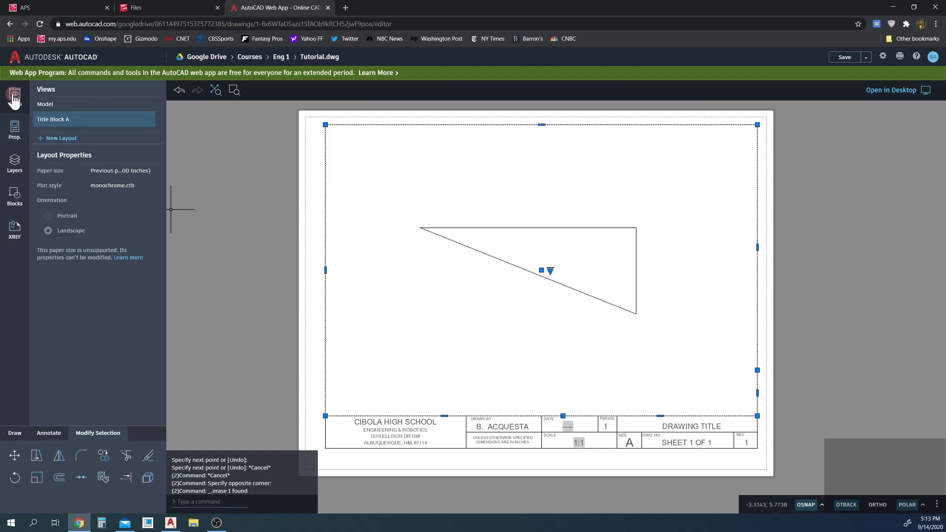
left_click(39, 107)
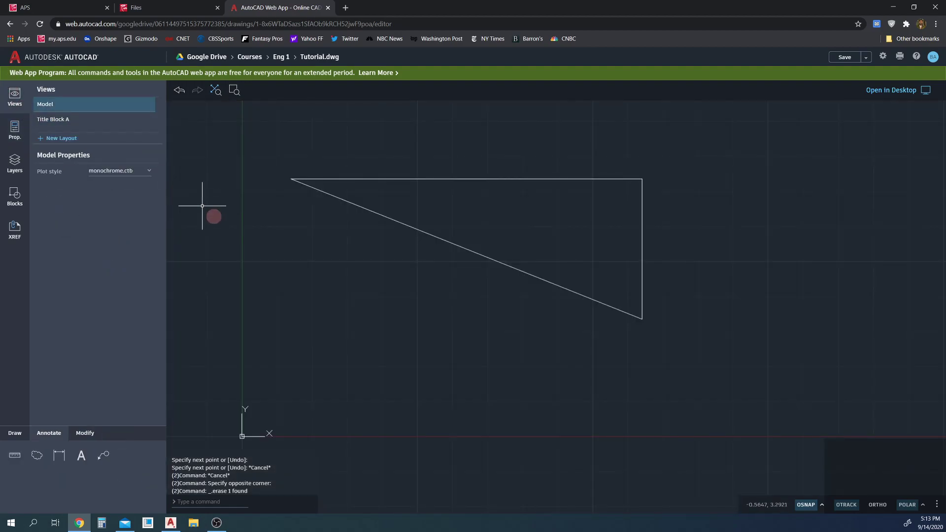
left_click(16, 133)
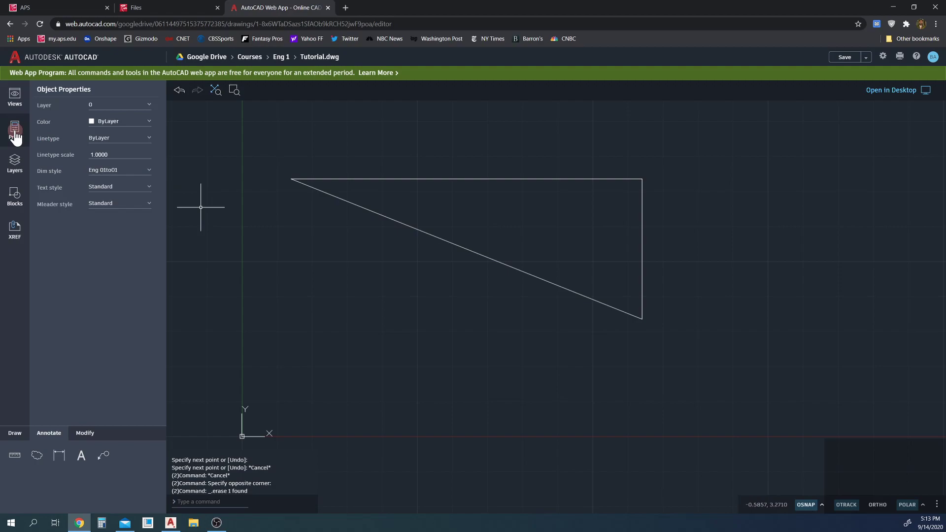
left_click(121, 175)
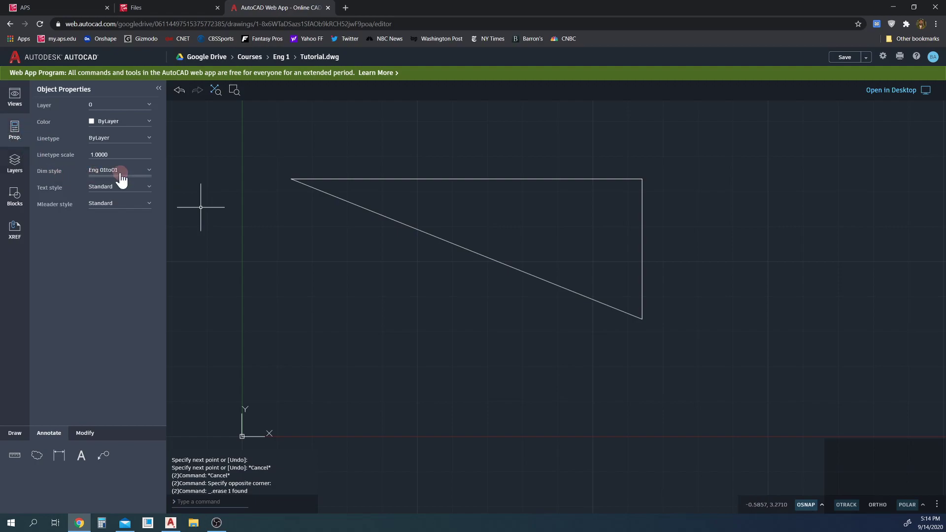
left_click(149, 172)
left_click(137, 175)
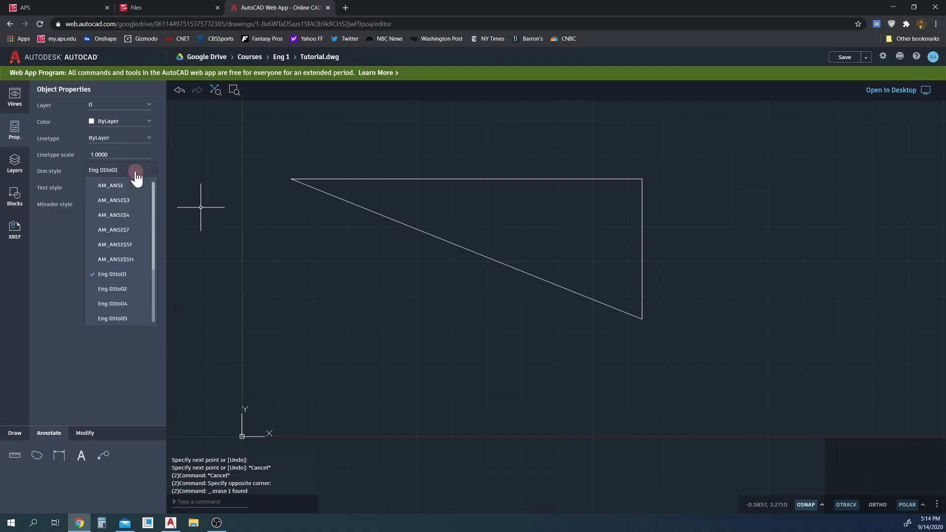
middle_click(143, 232)
scroll(144, 261, "down", 3)
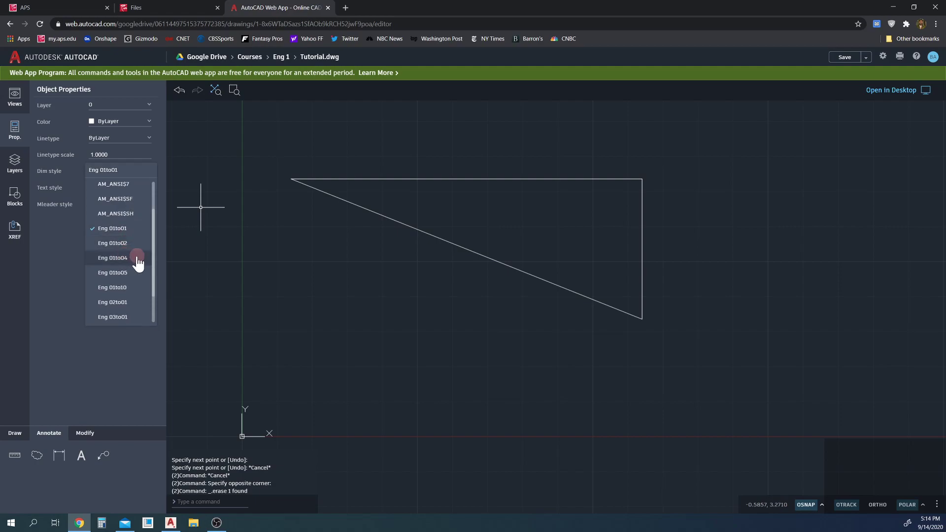
scroll(133, 293, "down", 3)
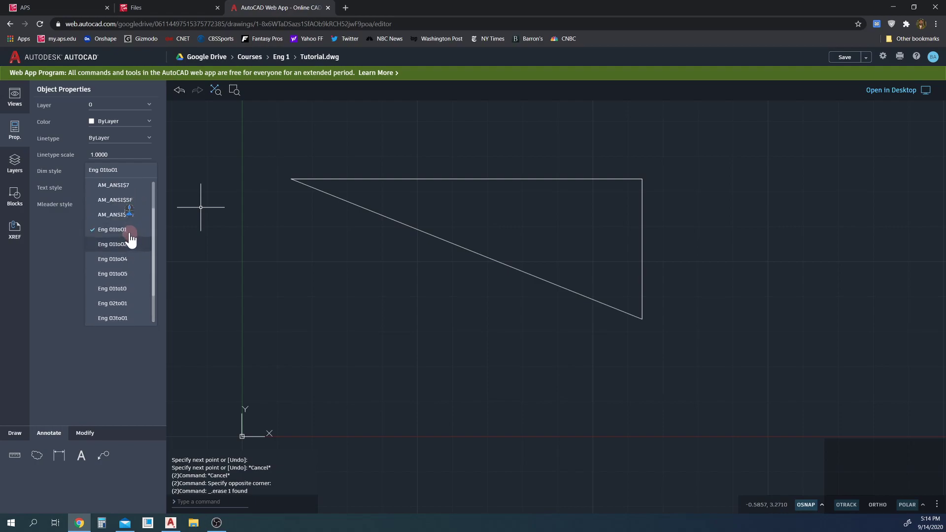
left_click(200, 265)
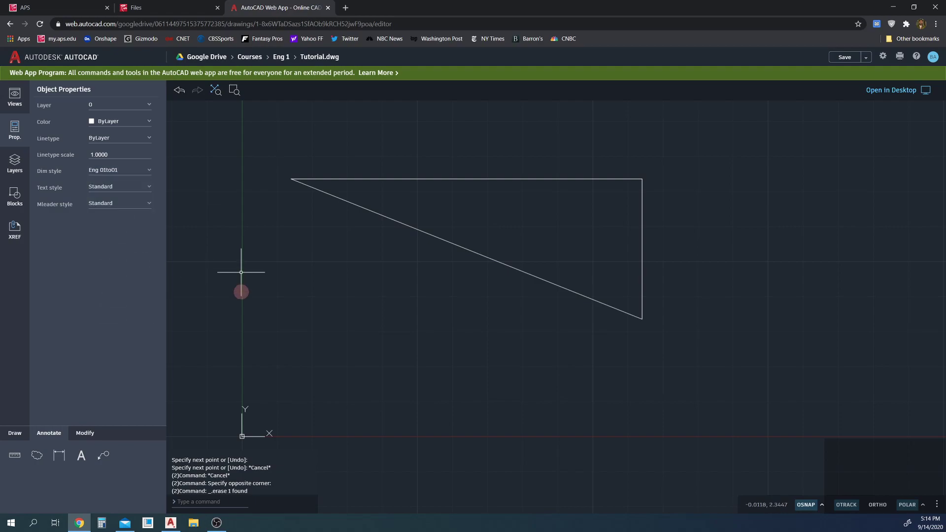
Dimension the hypotenuse at 5.385 using the Eng 01to01 style
left_click(59, 456)
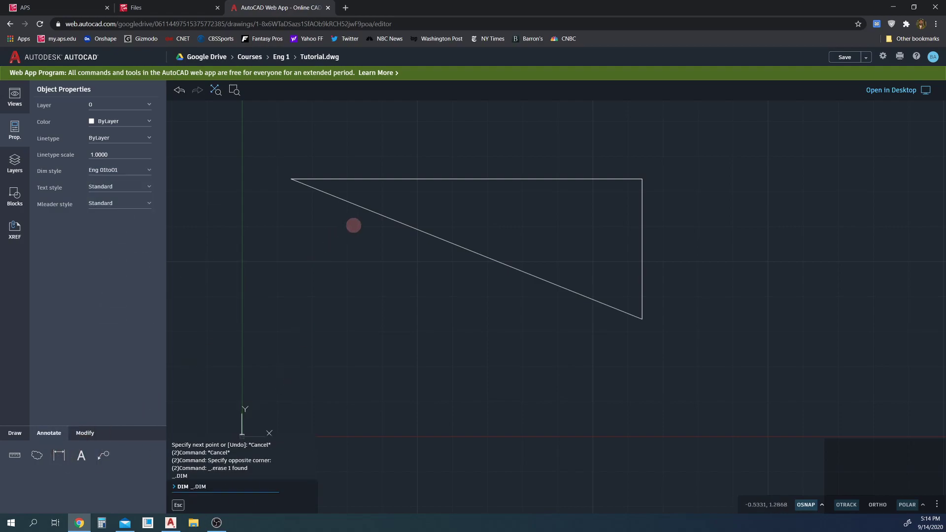
left_click(434, 233)
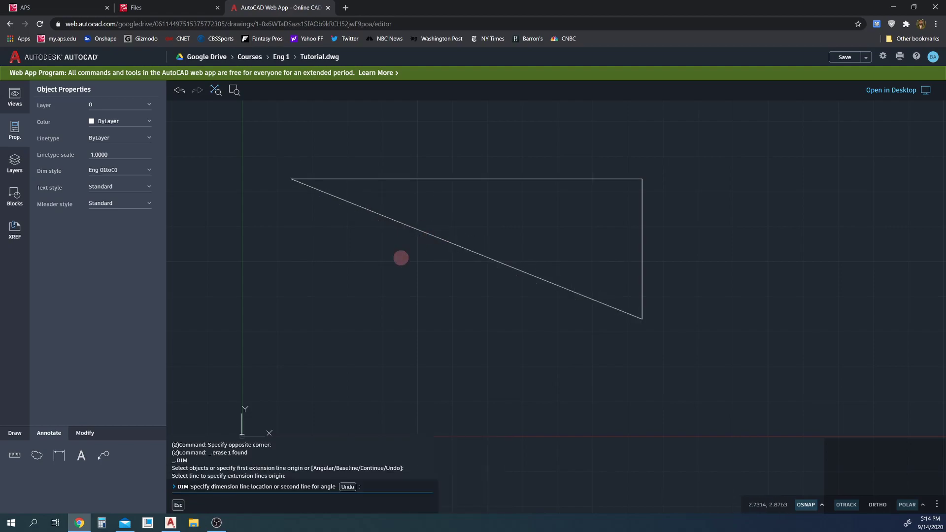
left_click(397, 258)
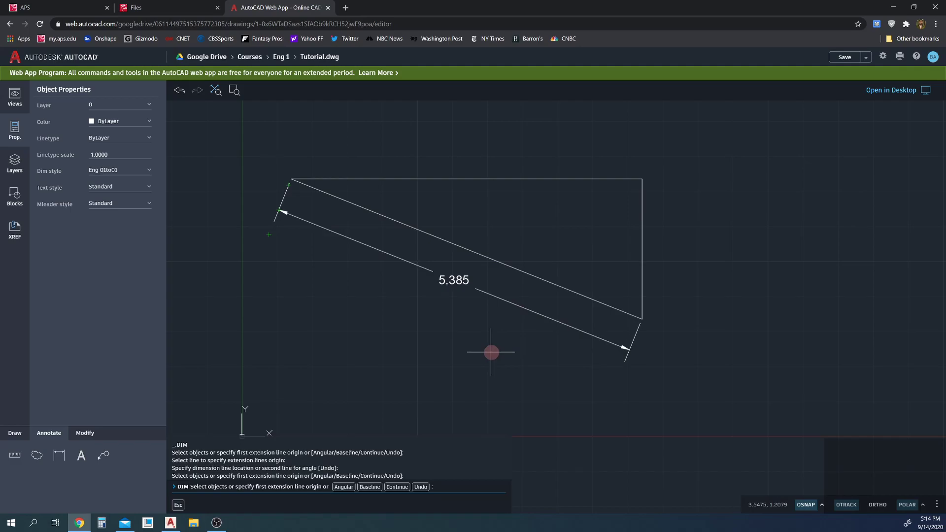
Change the dimension style to Eng 01to02
left_click(133, 173)
left_click(127, 290)
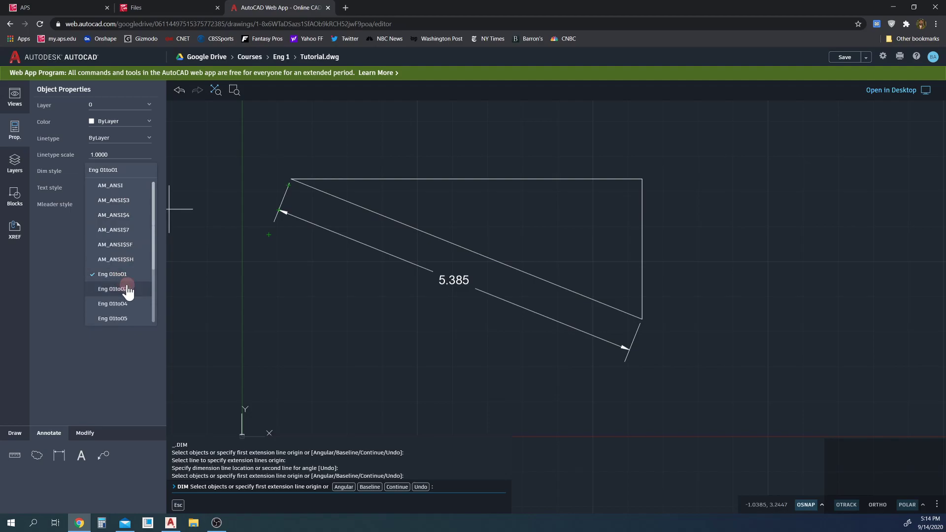
scroll(132, 294, "down", 3)
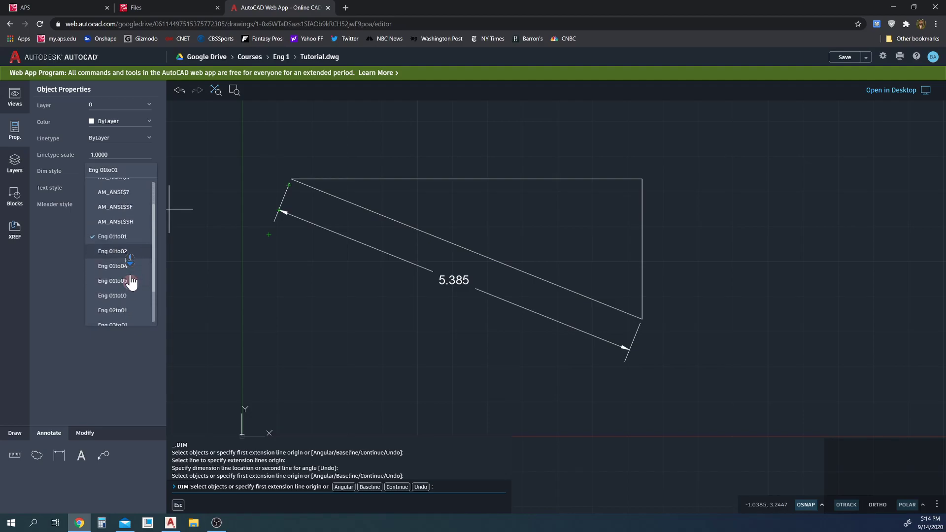
In the Eng 01to02 style, dimension the right vertical edge at 2.000
left_click(132, 245)
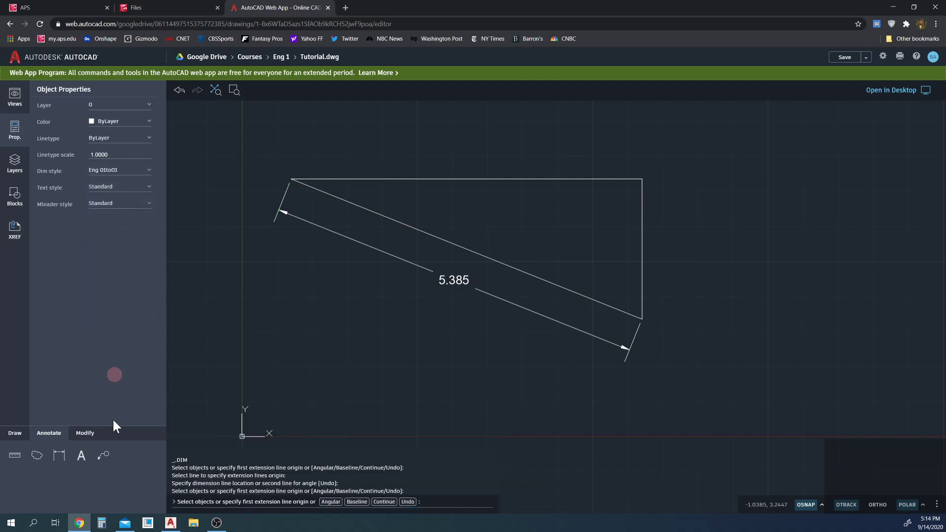
left_click(60, 455)
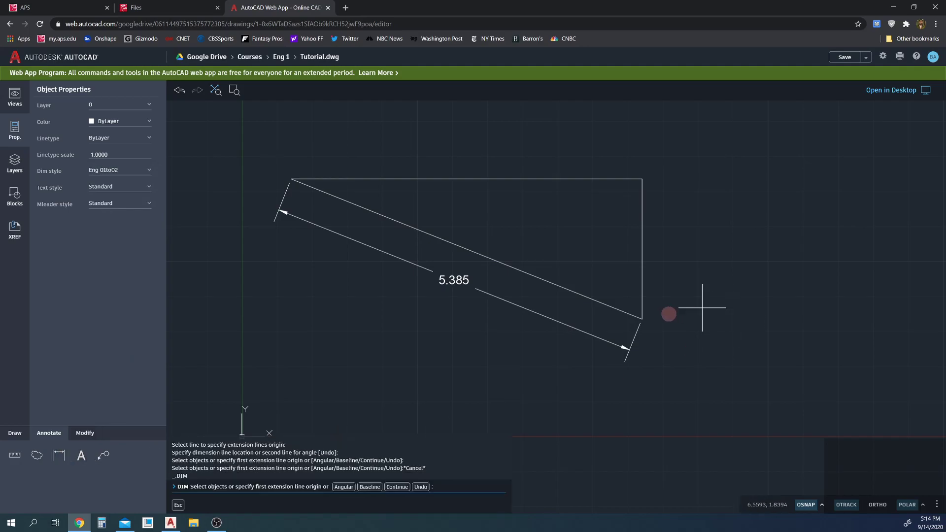
left_click(642, 285)
left_click(668, 282)
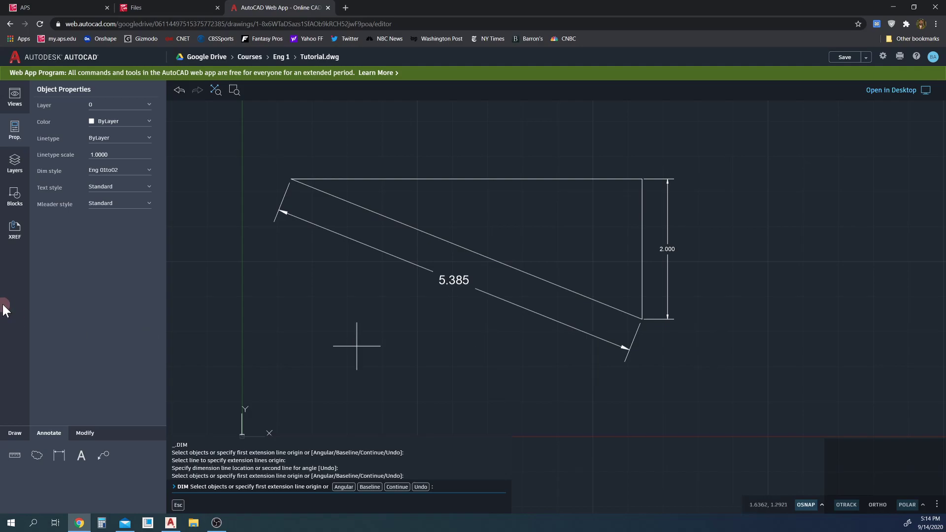
Switch to the Eng 02to01 style and dimension the top edge at 5.000
left_click(120, 174)
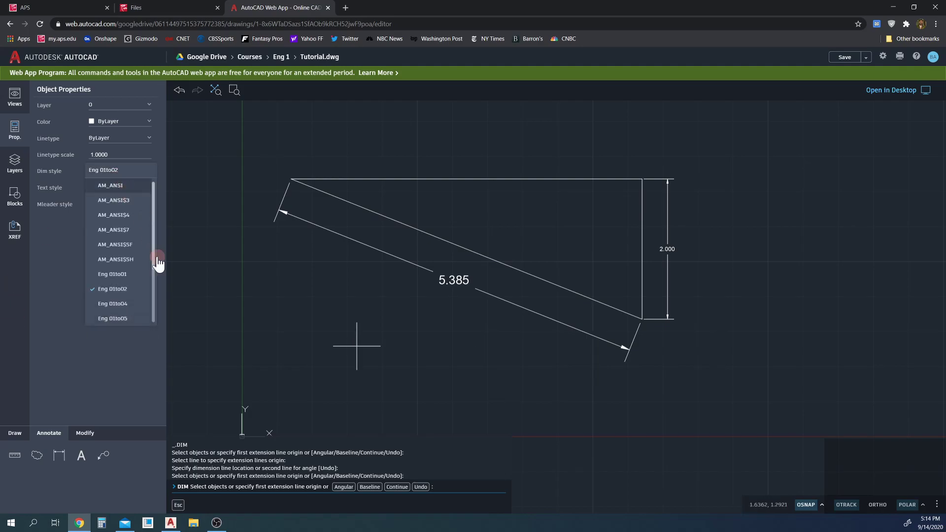
scroll(127, 294, "down", 2)
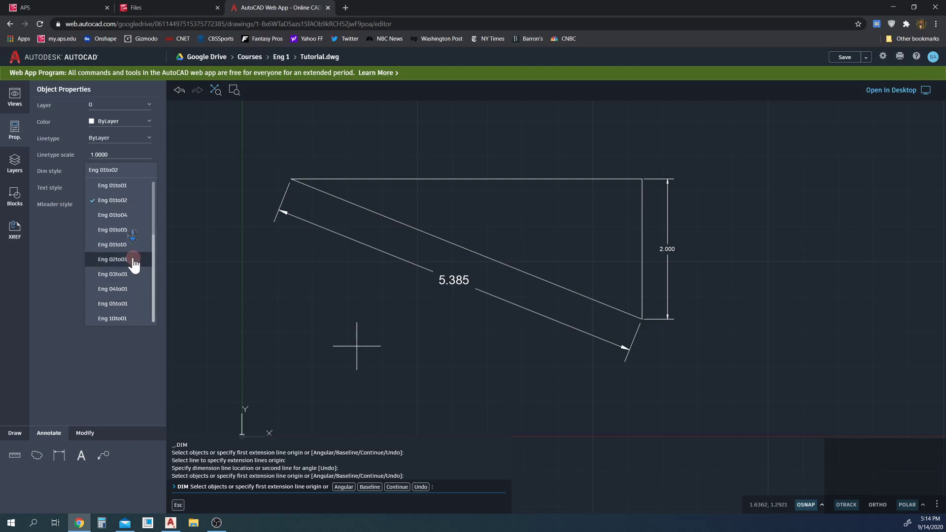
left_click(173, 242)
left_click(59, 455)
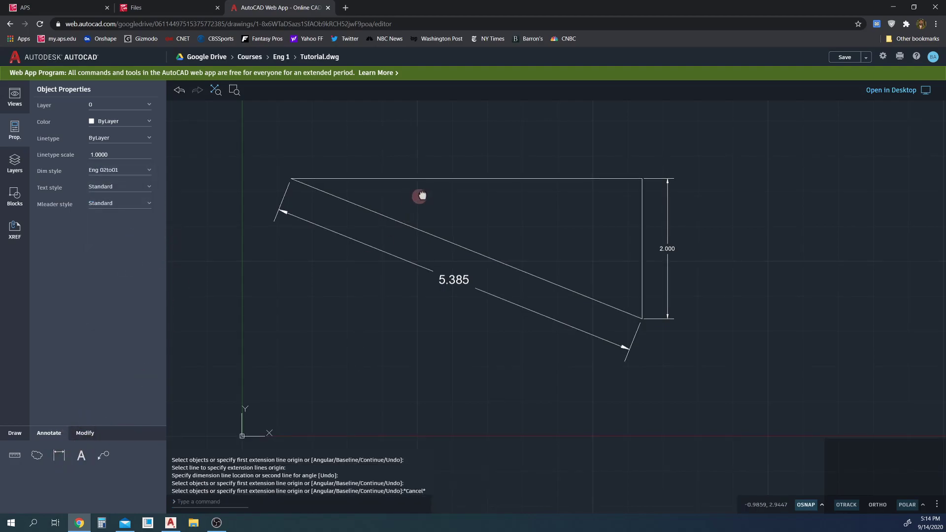
left_click(456, 180)
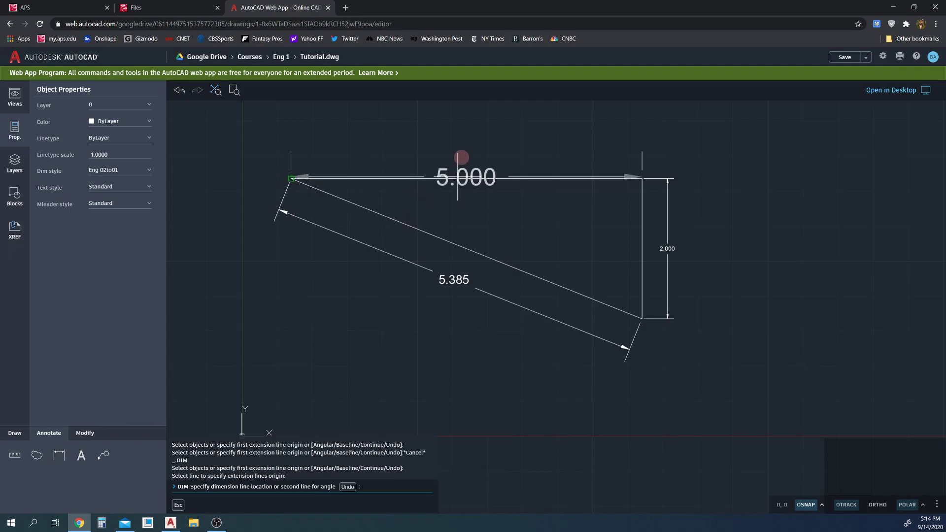
left_click(463, 147)
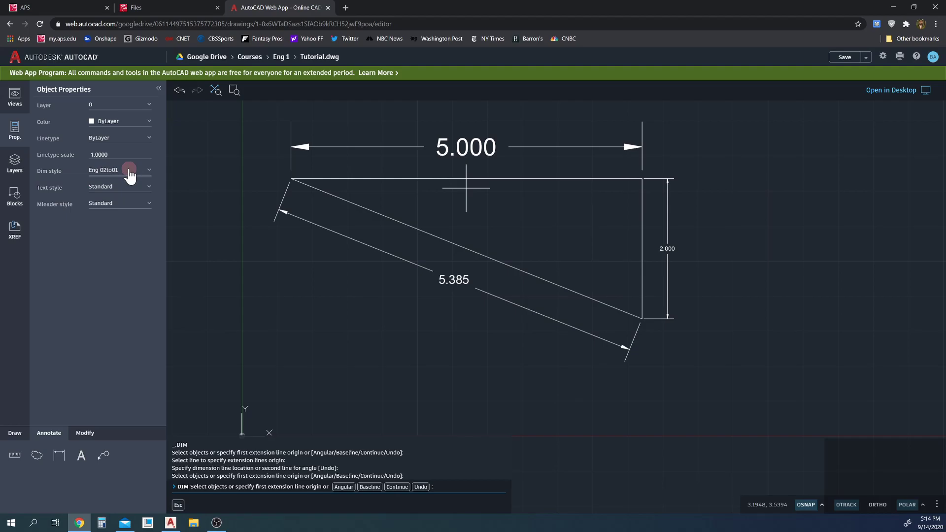
left_click(27, 94)
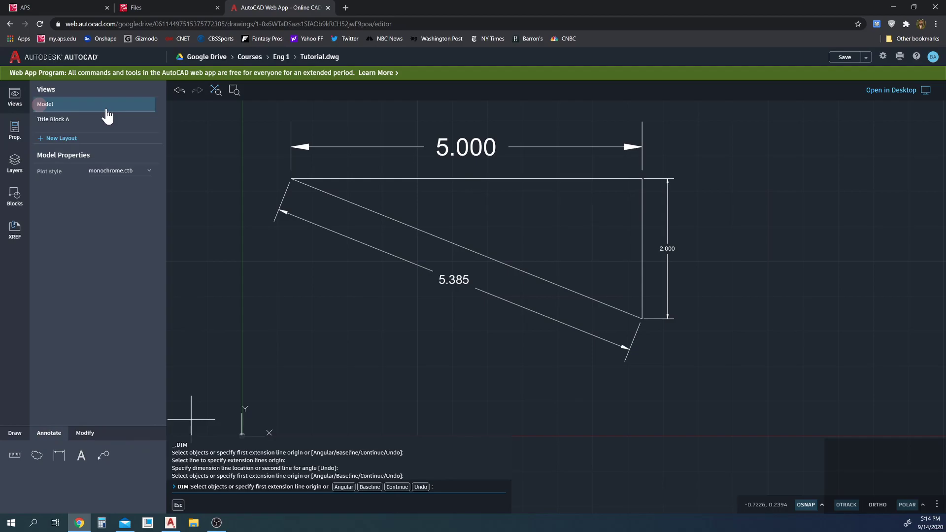
left_click(75, 122)
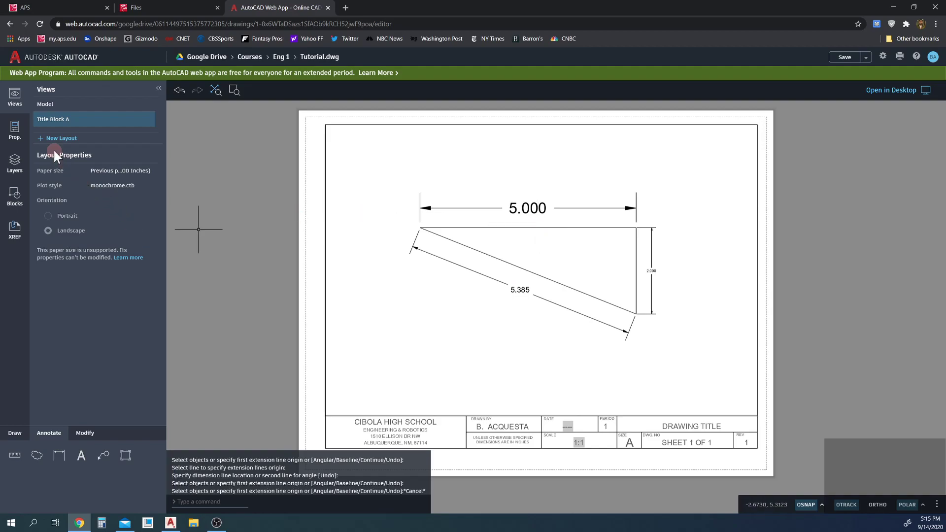
left_click(15, 129)
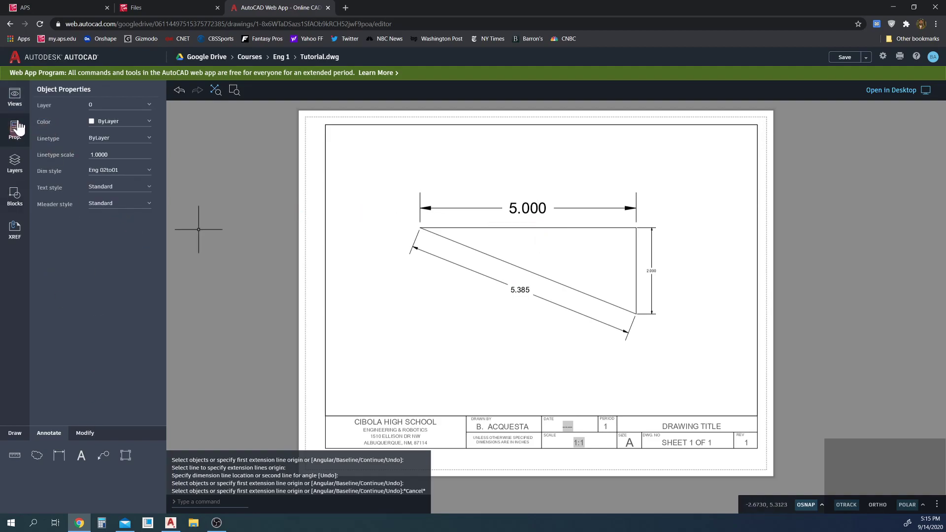
left_click(15, 96)
left_click(59, 104)
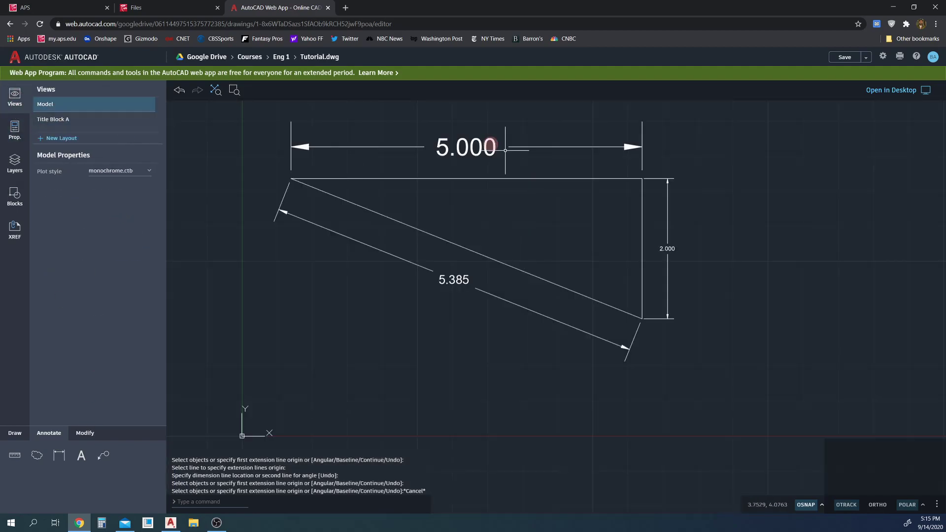
Delete the 2.000 dimension on the right edge
left_click(489, 145)
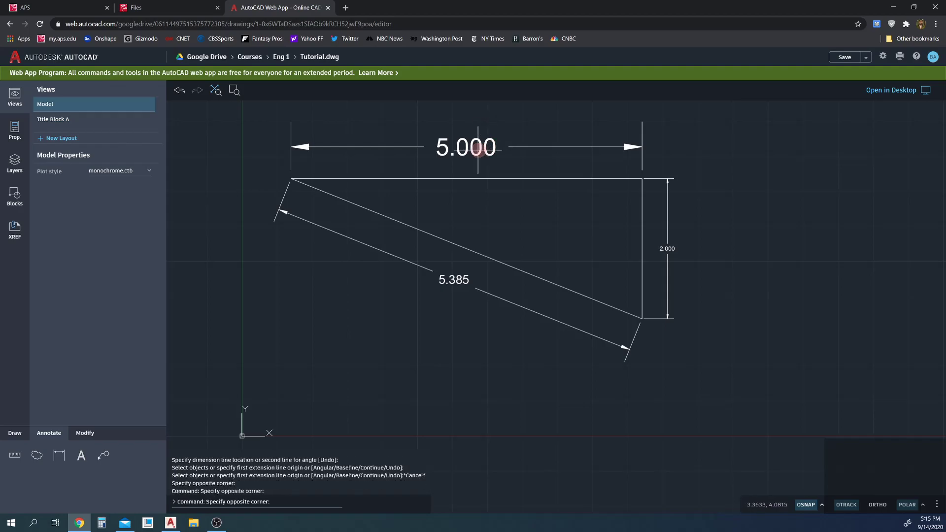
left_click(477, 154)
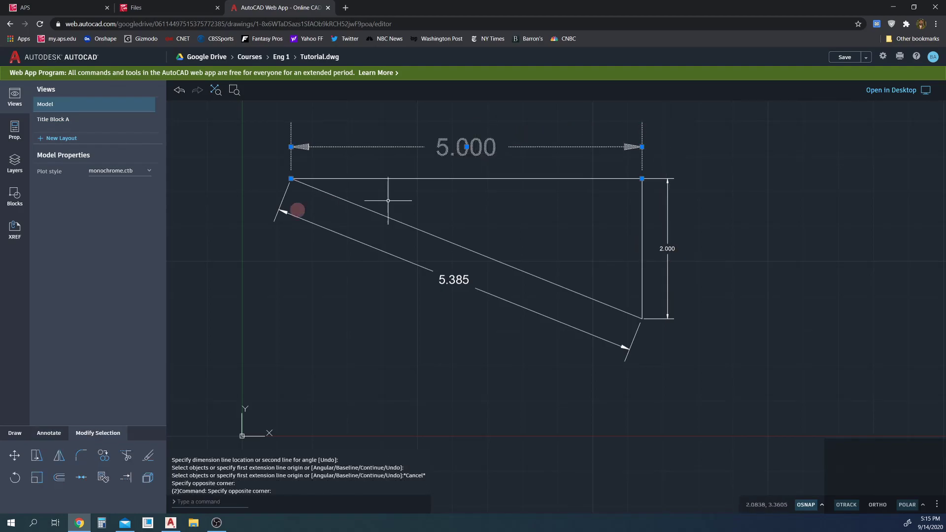
left_click(663, 248)
key("Delete")
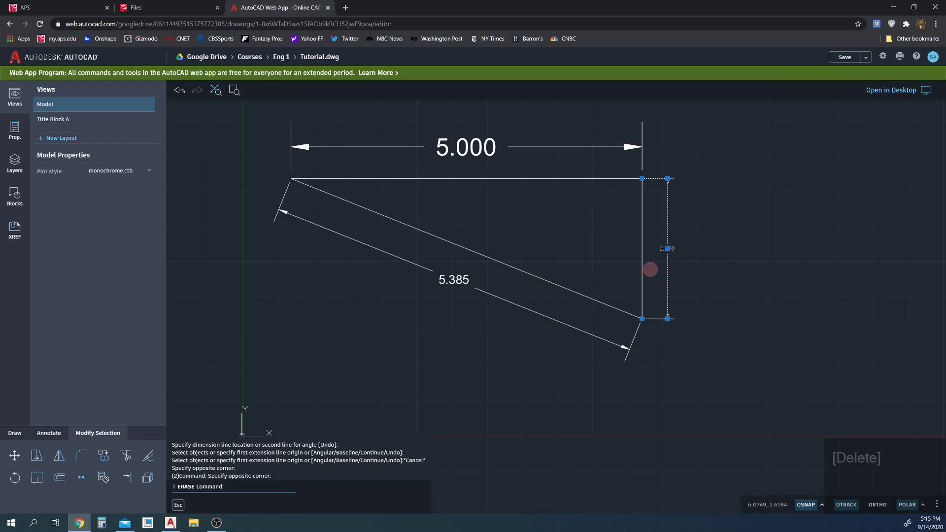
Delete the 5.000 dimension above the top edge
left_click(488, 147)
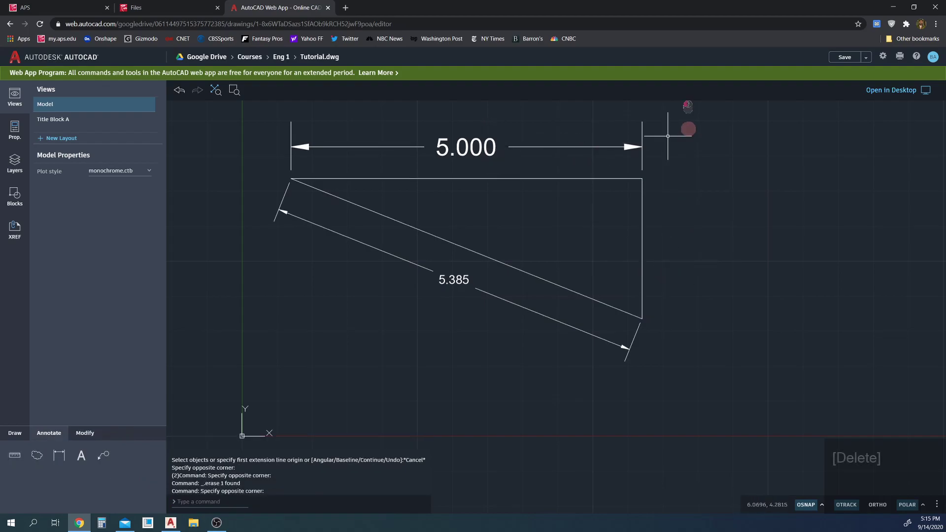
left_click(687, 148)
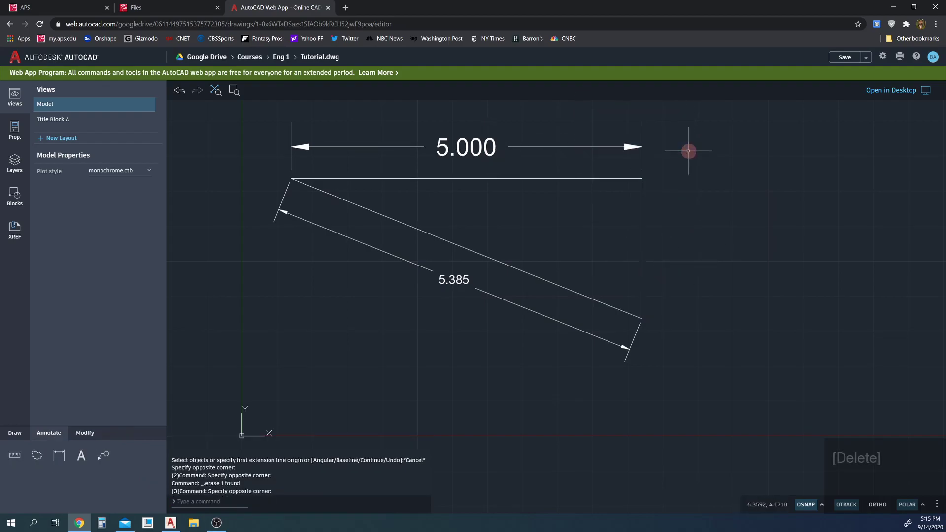
left_click(642, 146)
key("Delete")
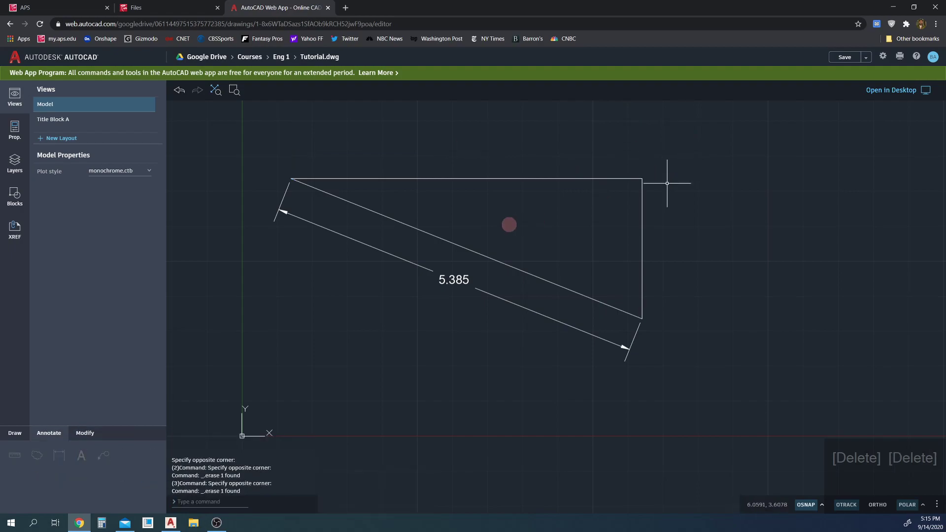
left_click(15, 130)
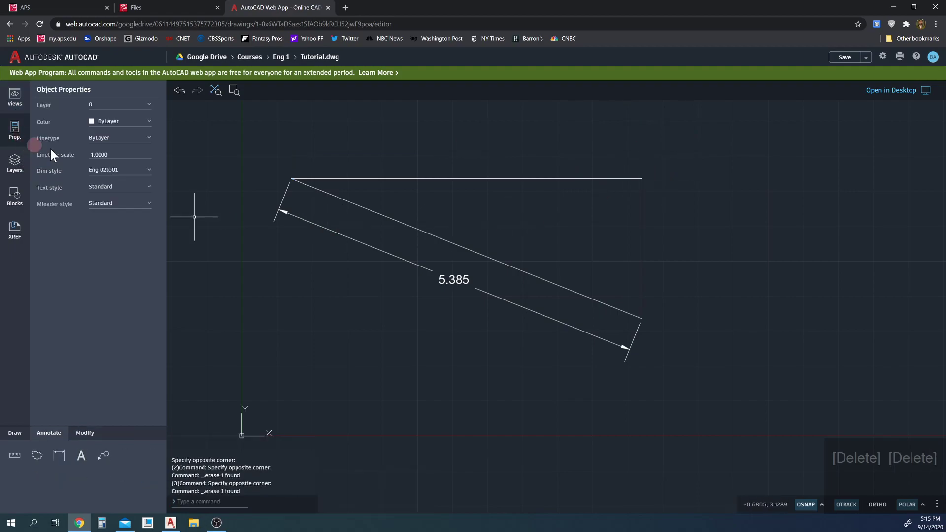
left_click(121, 170)
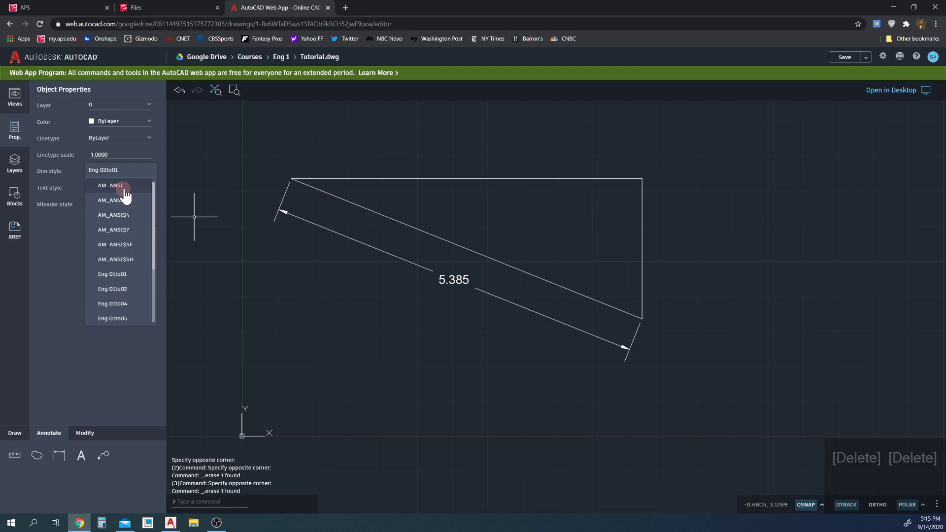
In Eng 01to01, dimension the top edge corner-to-corner at 5.000 and the right edge at 2.000
left_click(130, 274)
left_click(60, 457)
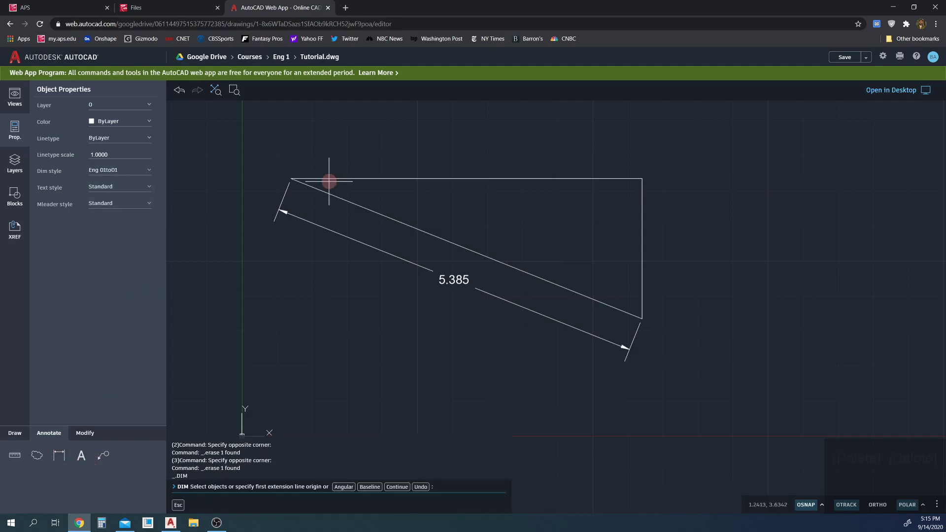
left_click(360, 178)
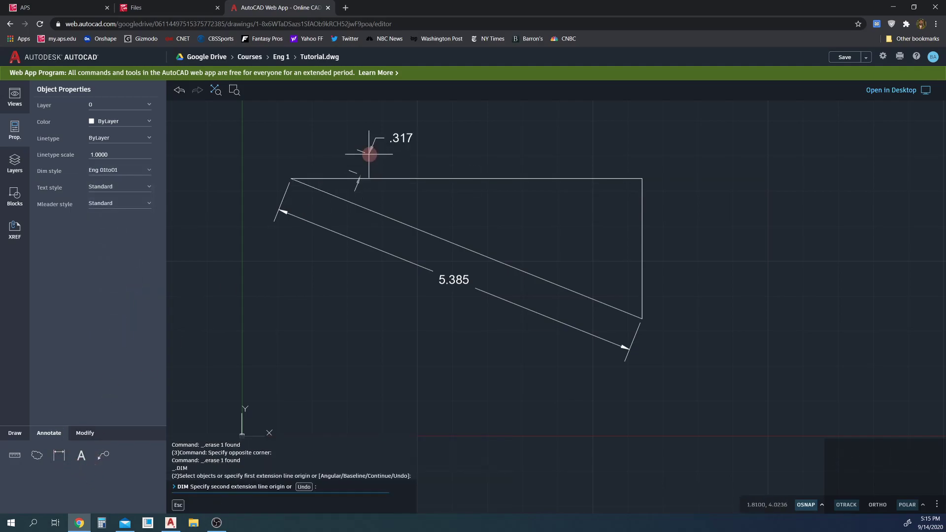
key("Escape")
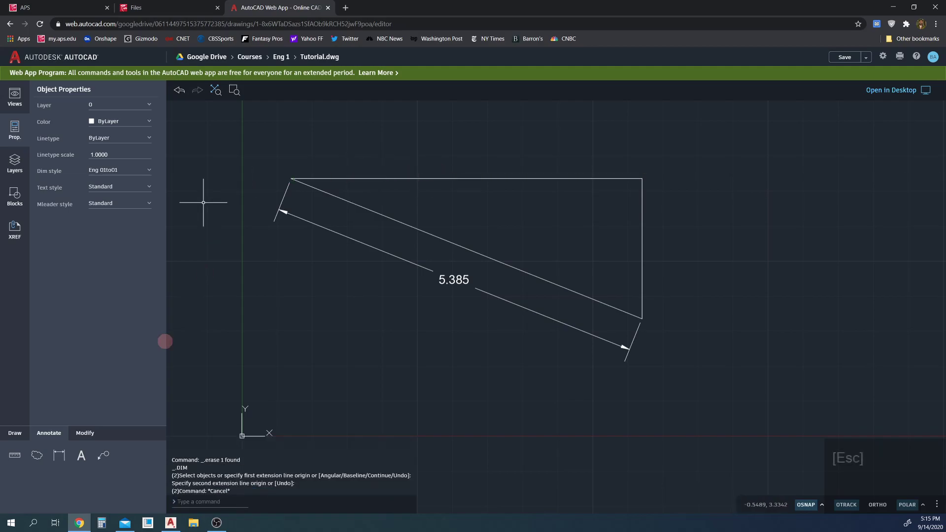
left_click(59, 456)
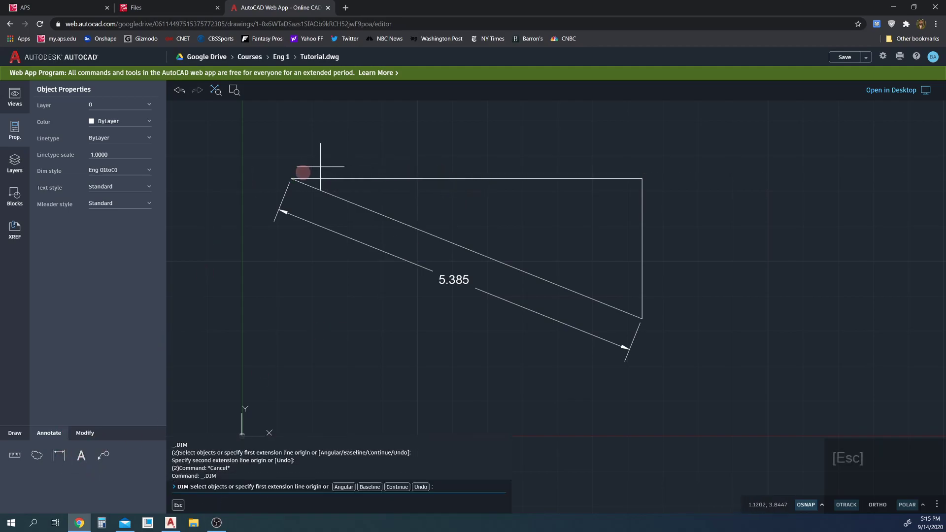
left_click(292, 178)
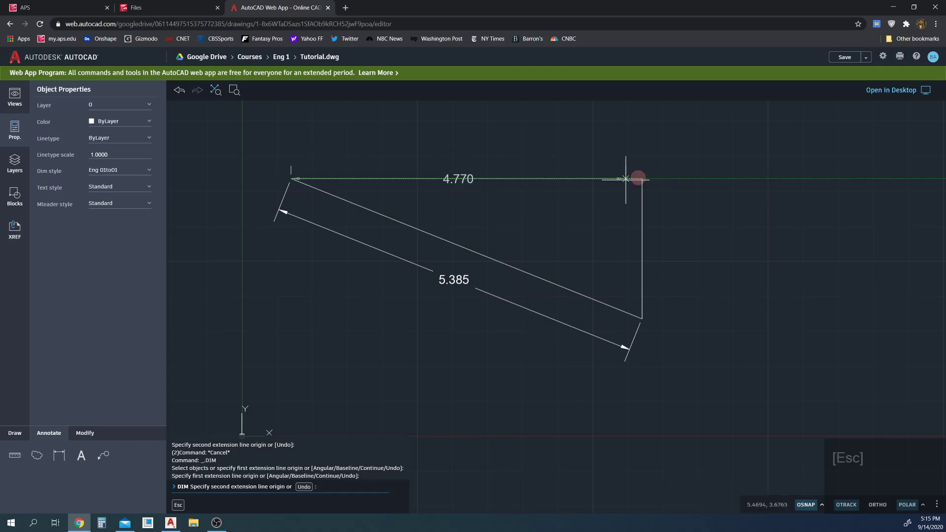
left_click(639, 178)
left_click(540, 159)
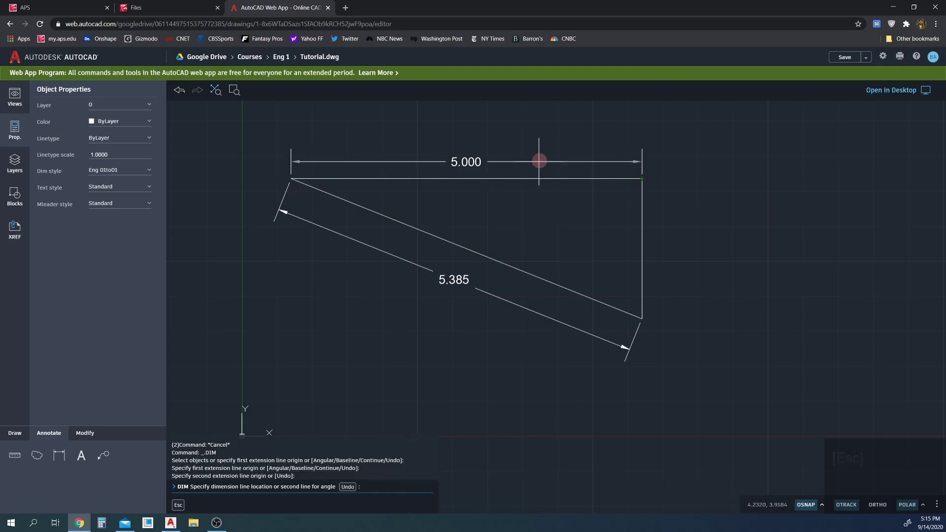
left_click(643, 223)
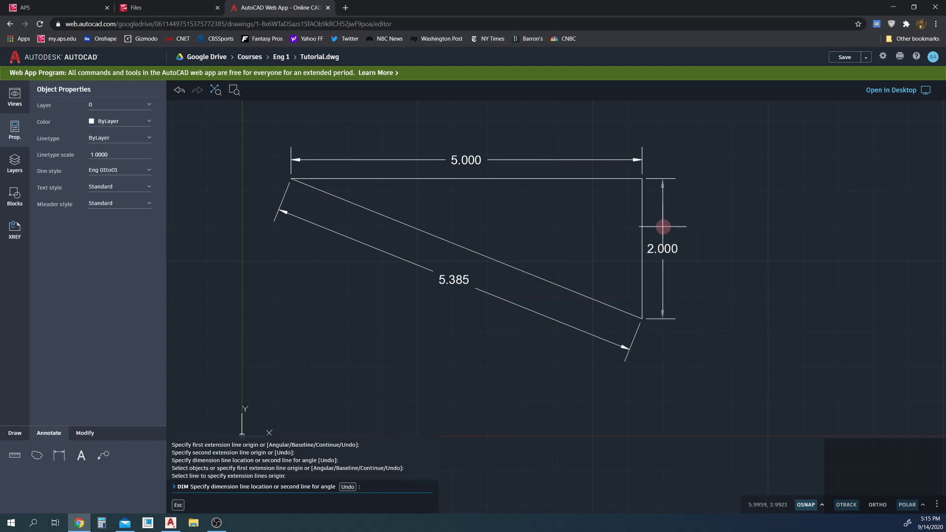
left_click(663, 226)
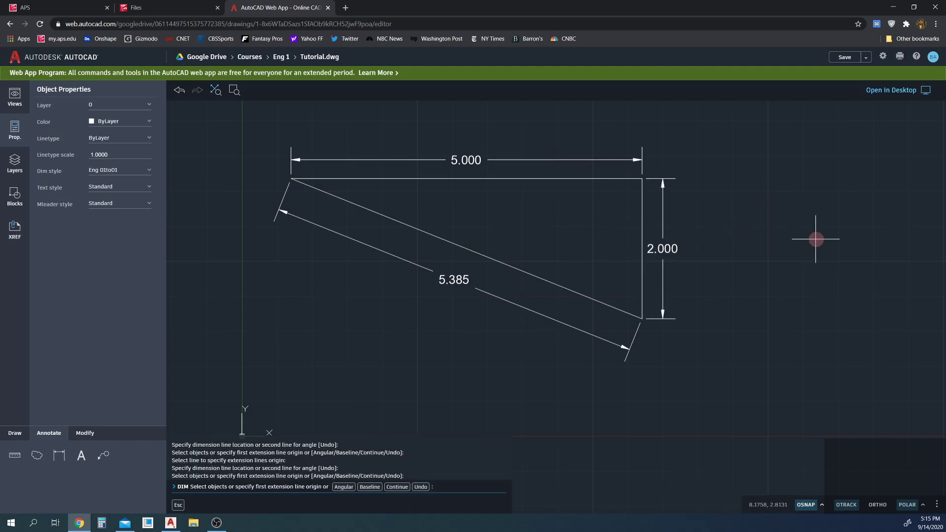
On the Title Block A layout, change the DRAWING TITLE text to TUTORIAL
left_click(14, 97)
left_click(49, 122)
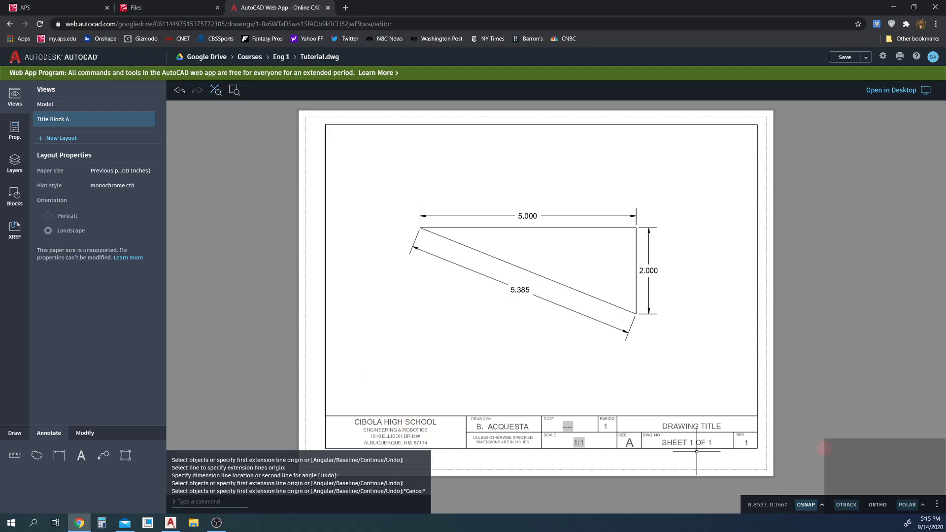
left_click(715, 425)
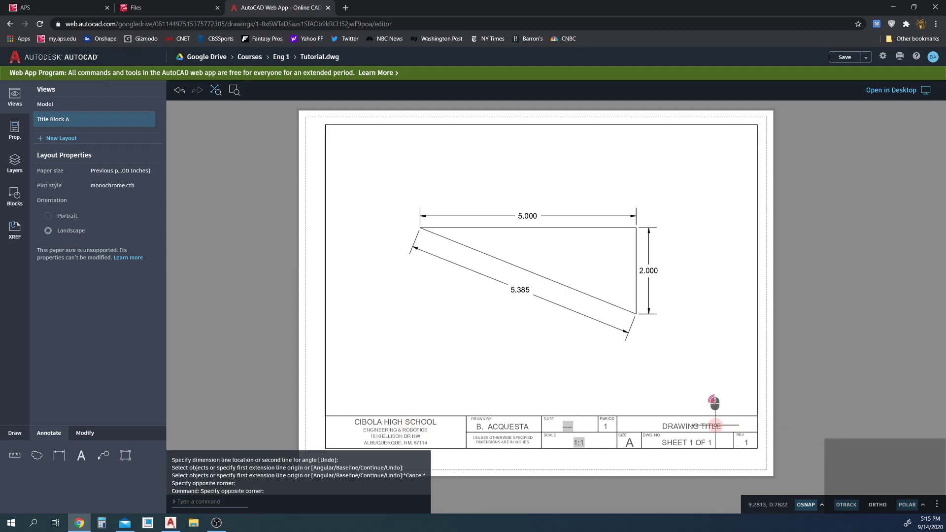
double_click(688, 426)
left_click_drag(734, 450, 708, 449)
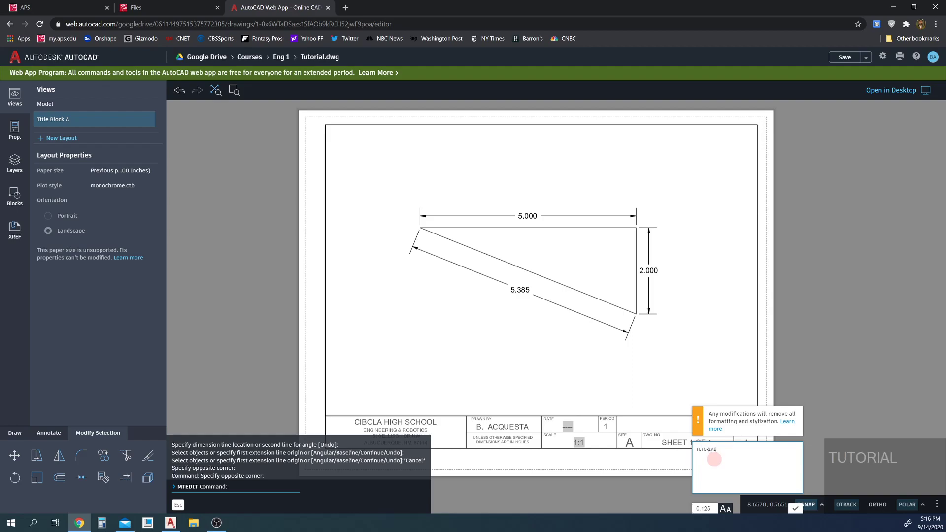
left_click(845, 344)
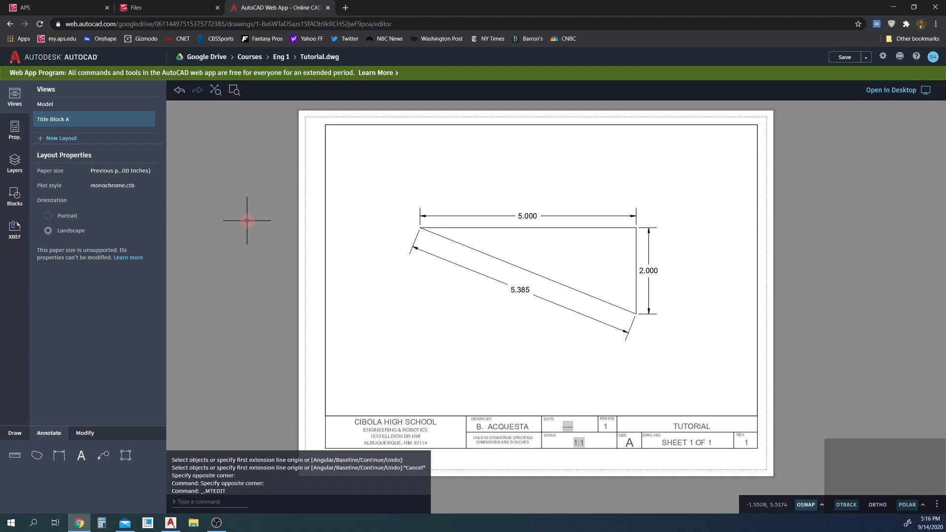
left_click(84, 433)
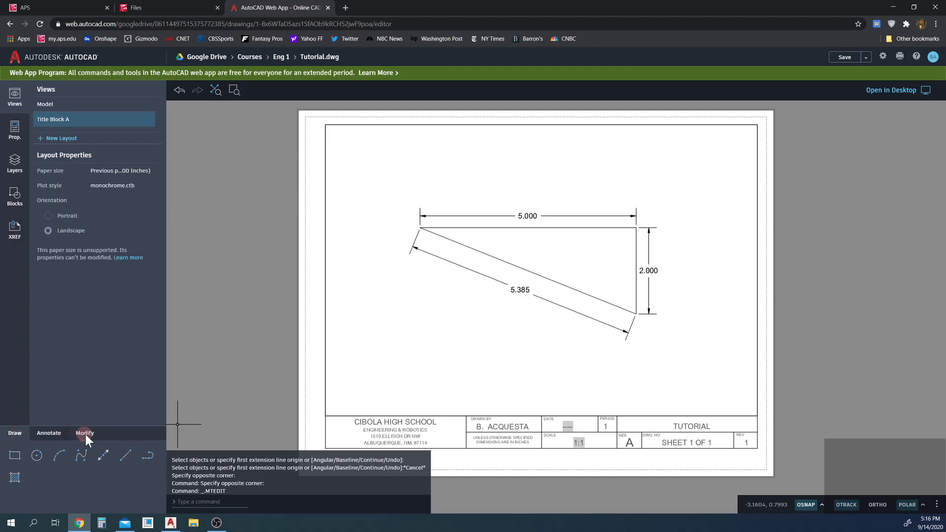
left_click(49, 434)
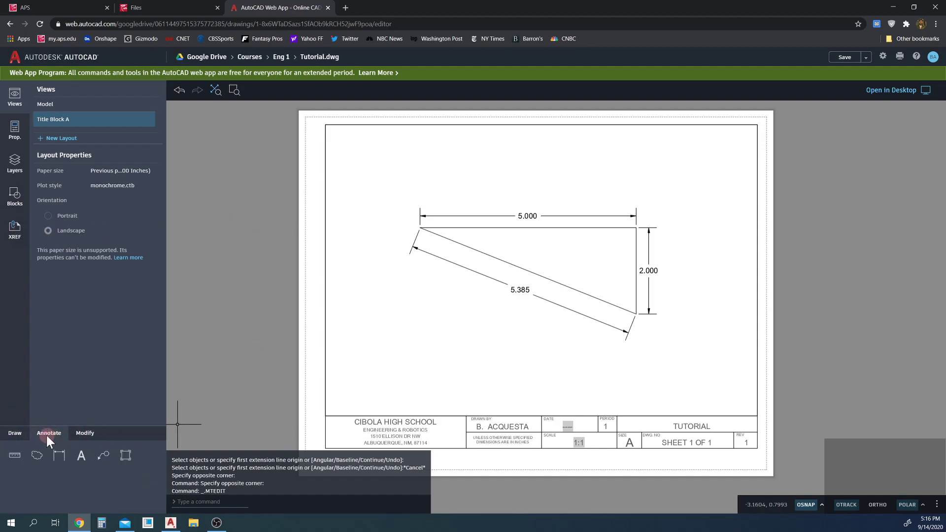
left_click(15, 433)
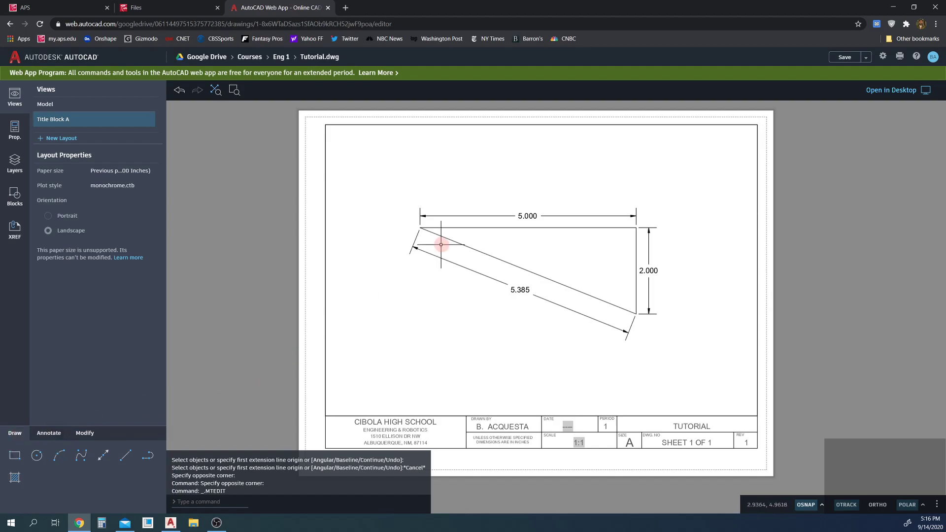
Save Tutorial.dwg and download a 1:1 PDF plot of the current layout
left_click(844, 58)
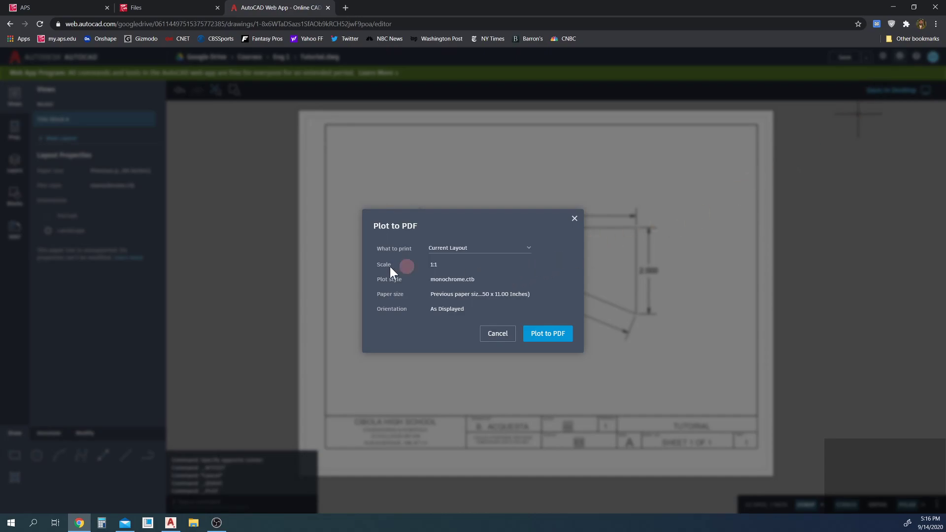
left_click(548, 334)
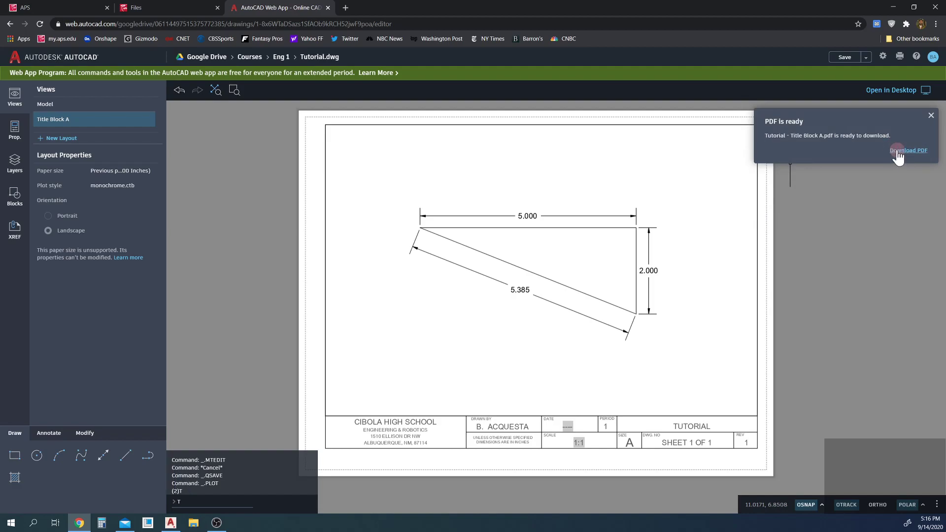
left_click(897, 150)
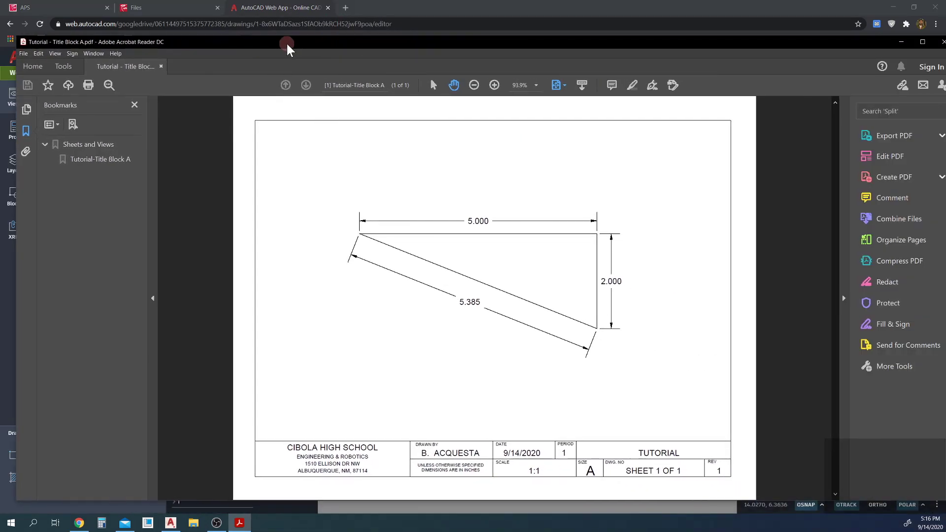
Maximize Acrobat, pan over the Tutorial PDF page, then minimize the reader
double_click(887, 43)
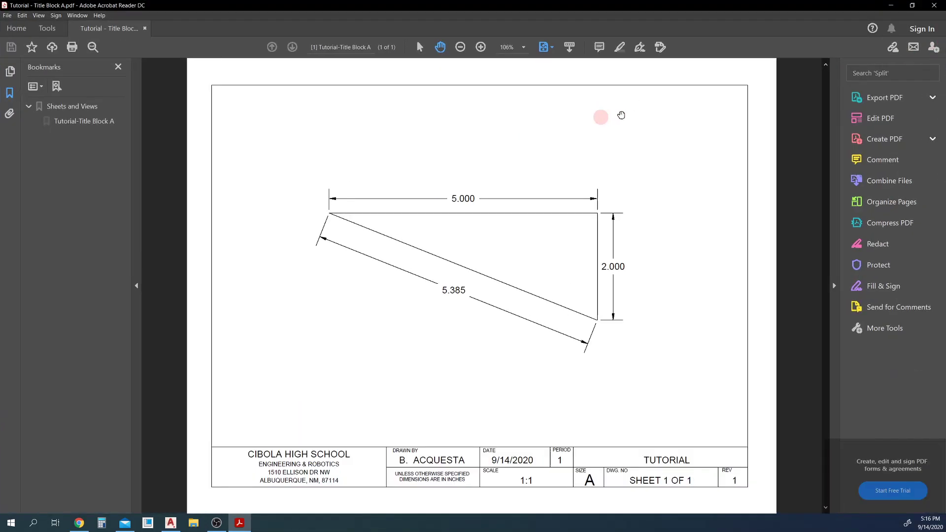
left_click_drag(600, 118, 631, 115)
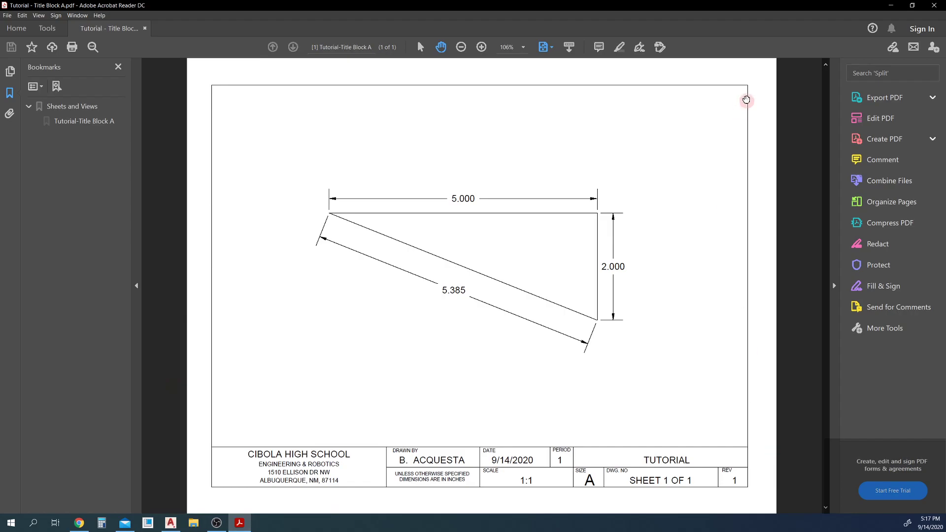
left_click(890, 7)
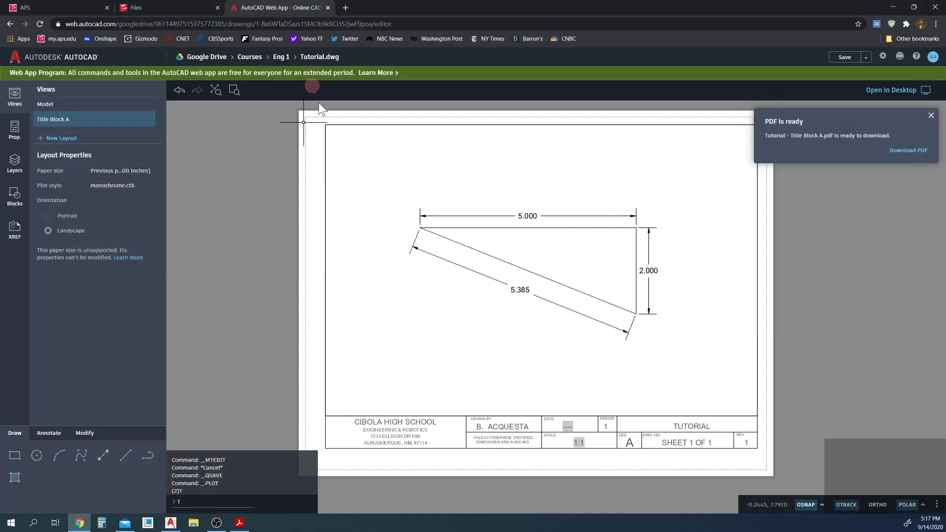
Dismiss the PDF-ready notice, review the plotted PDF once more, then quit Acrobat Reader
left_click(931, 116)
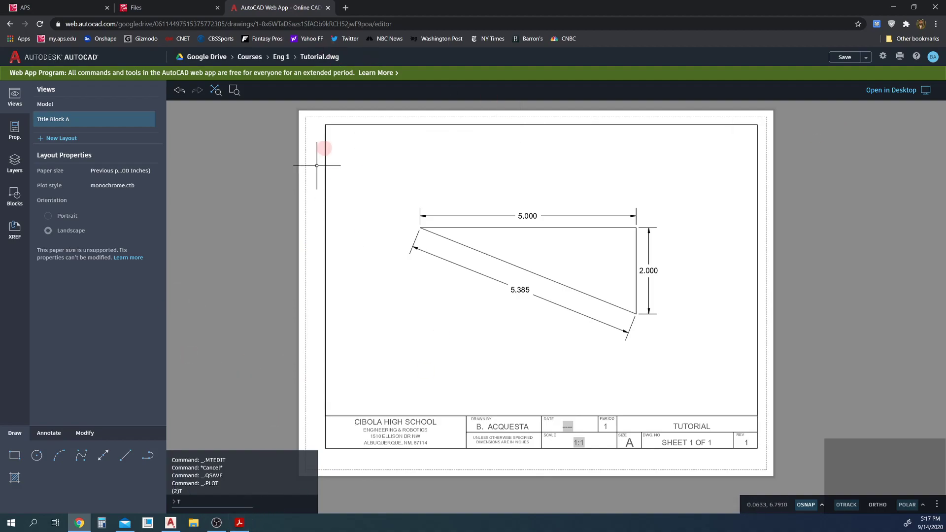
left_click(240, 523)
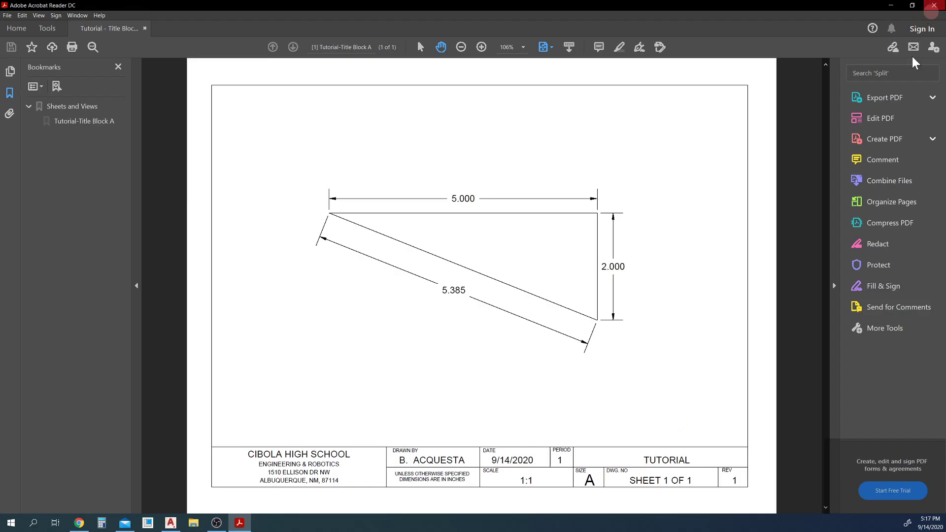
left_click(934, 6)
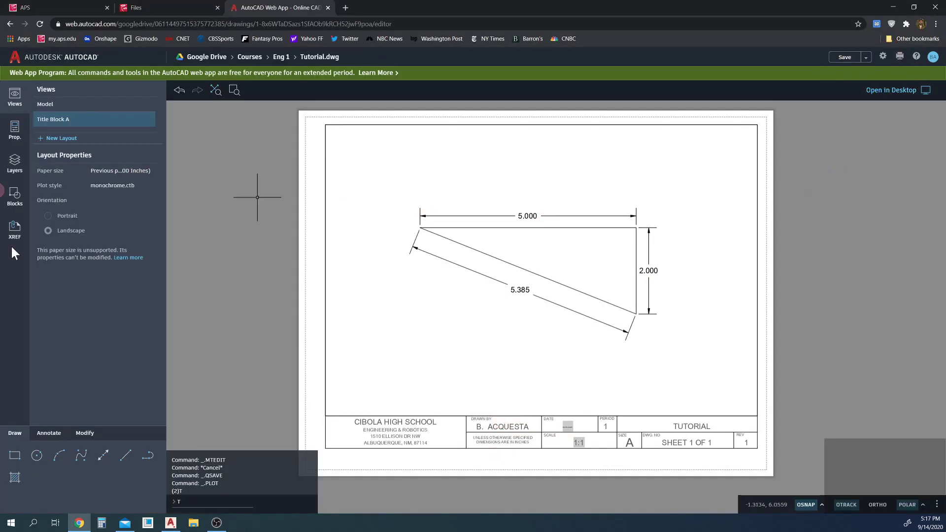
Switch the canvas from the layout to Model, showing the 5.000/2.000/5.385 triangle
left_click(13, 143)
left_click(14, 167)
left_click(14, 129)
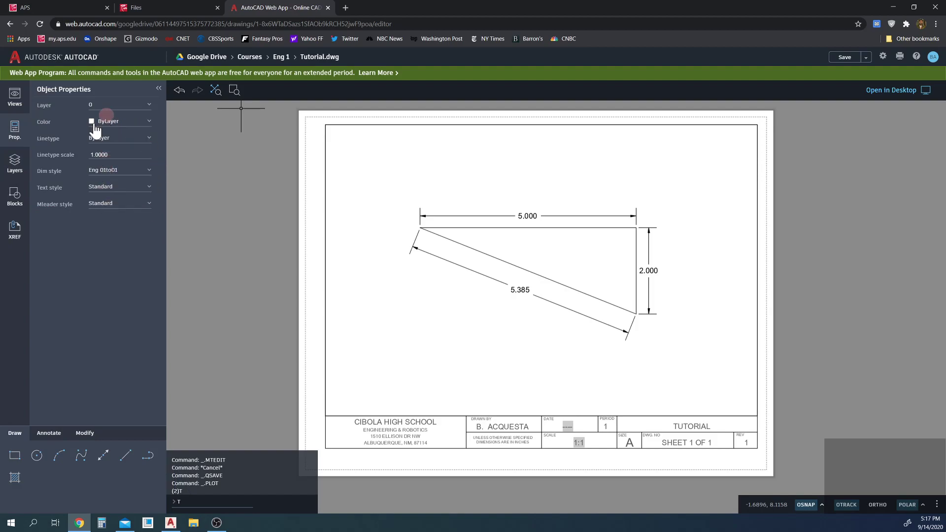
left_click(22, 97)
left_click(17, 141)
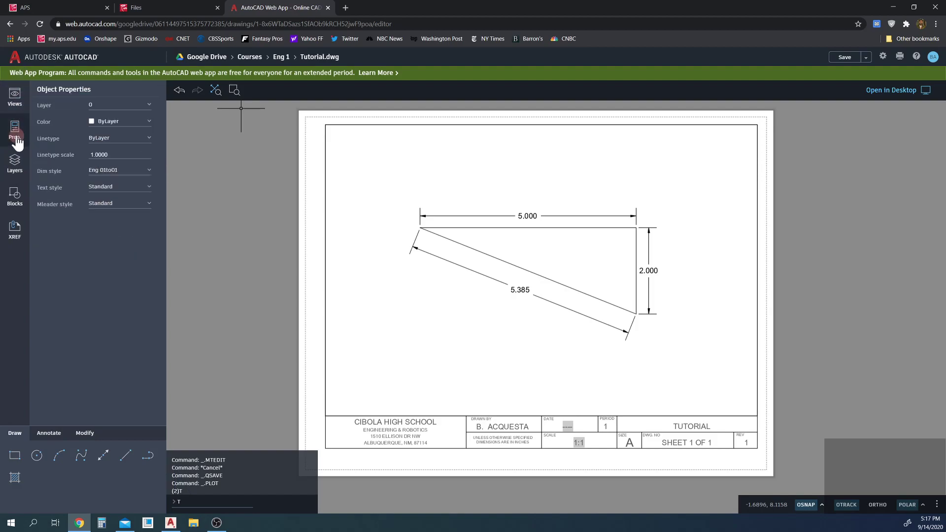
left_click(23, 99)
left_click(49, 120)
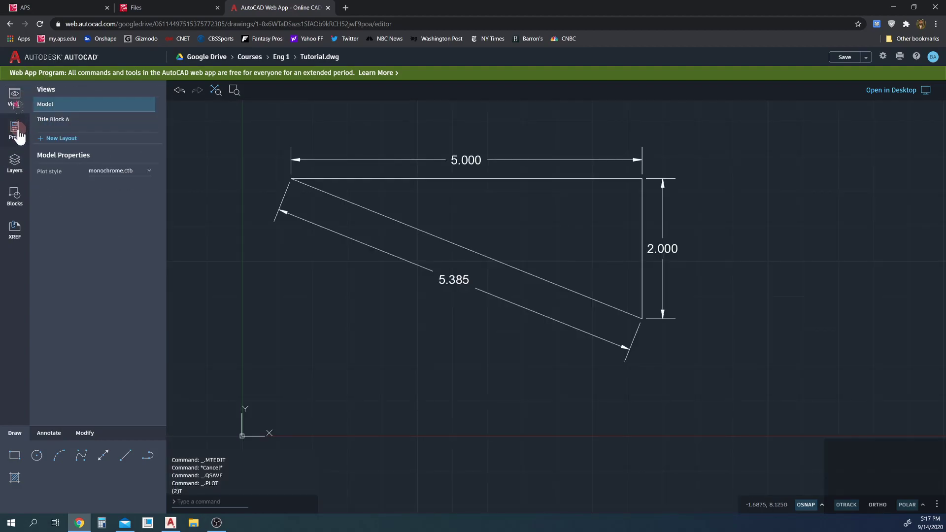
left_click(15, 129)
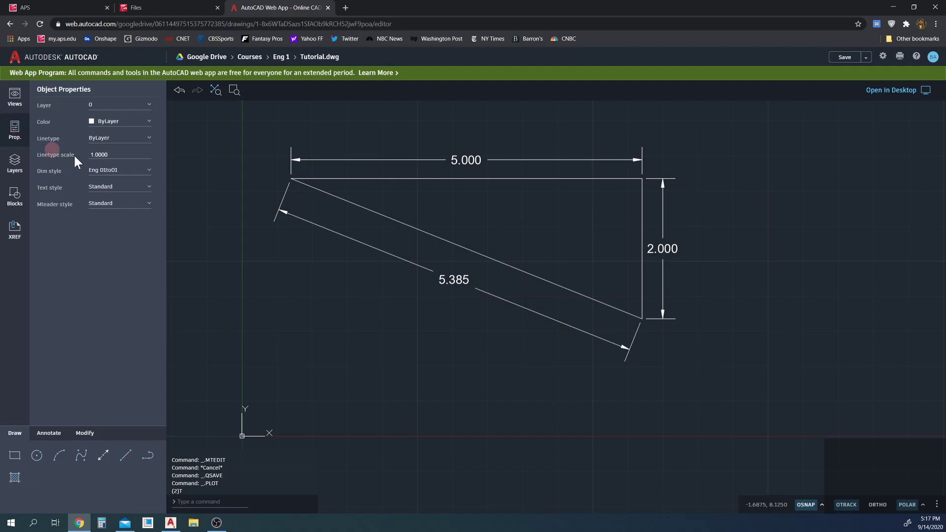
Inspect the current-layer list and the Title Block layer entry without changing anything
left_click(120, 105)
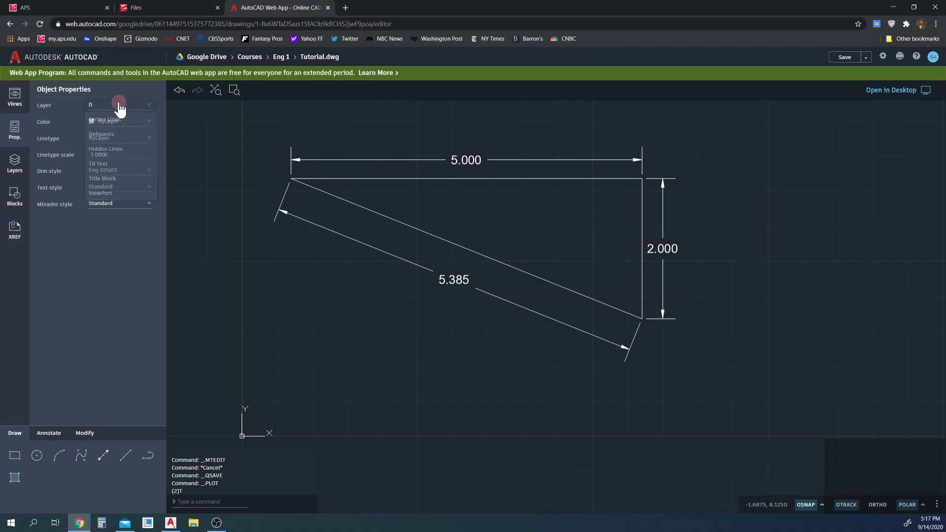
left_click(38, 122)
left_click(6, 167)
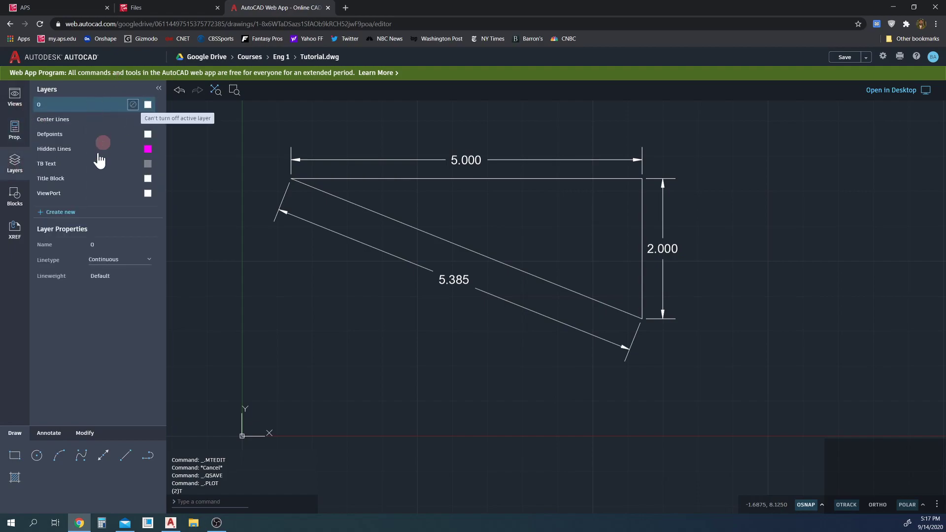
left_click(38, 134)
left_click(90, 106)
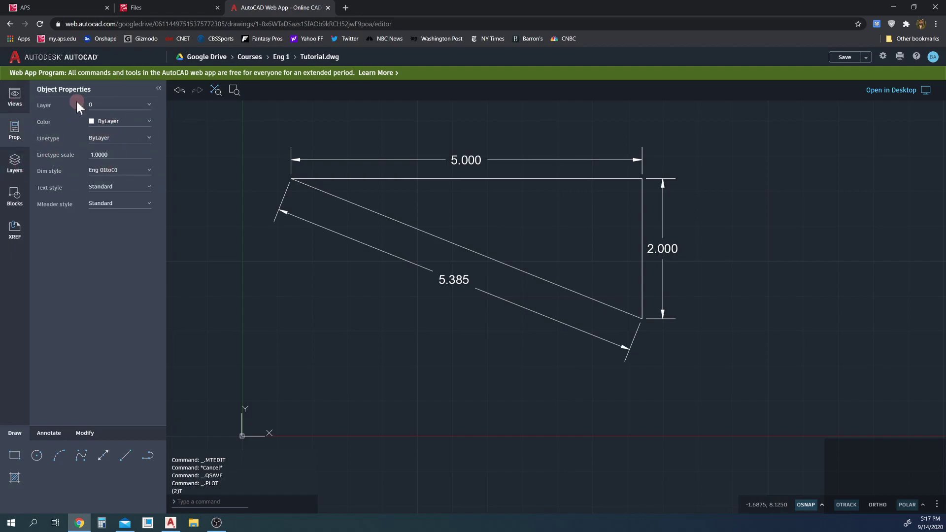
left_click(19, 131)
left_click(14, 162)
left_click(79, 177)
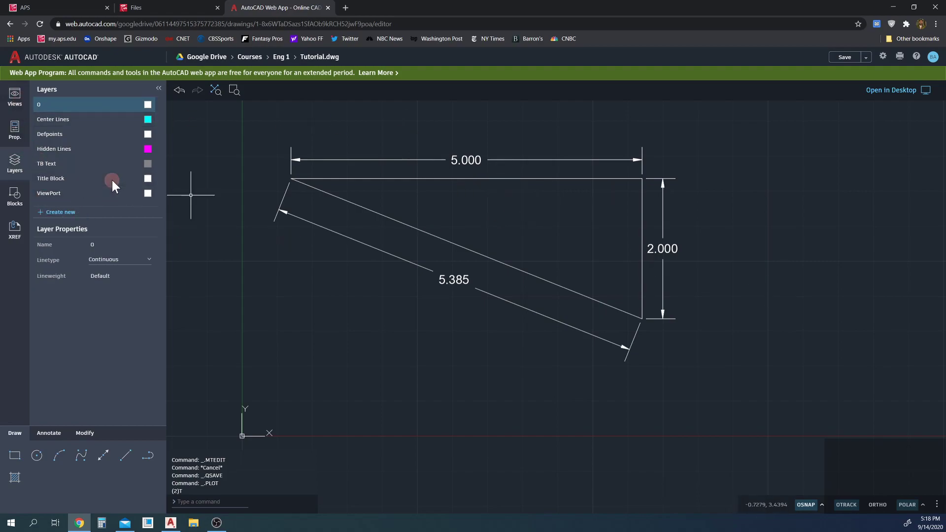
left_click(15, 96)
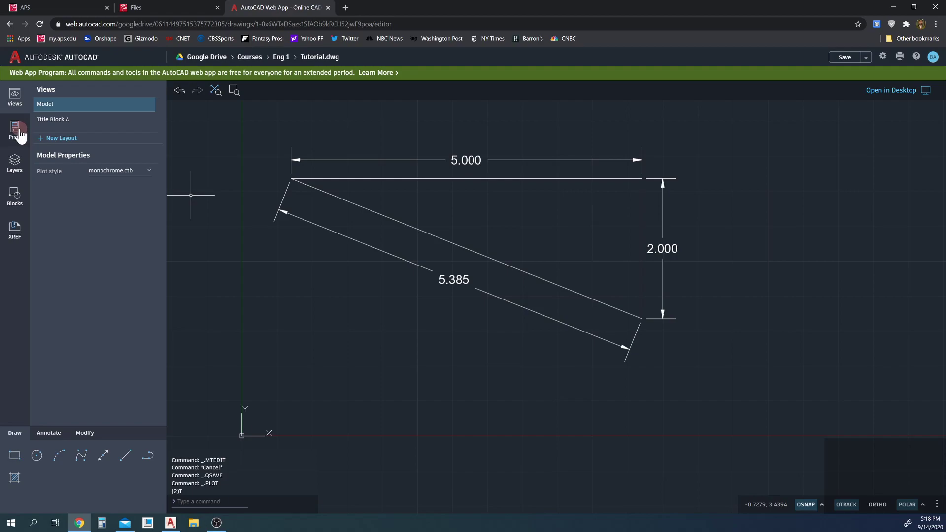
Switch back to Title Block A and check the layout viewport's properties, layers and views
left_click(52, 119)
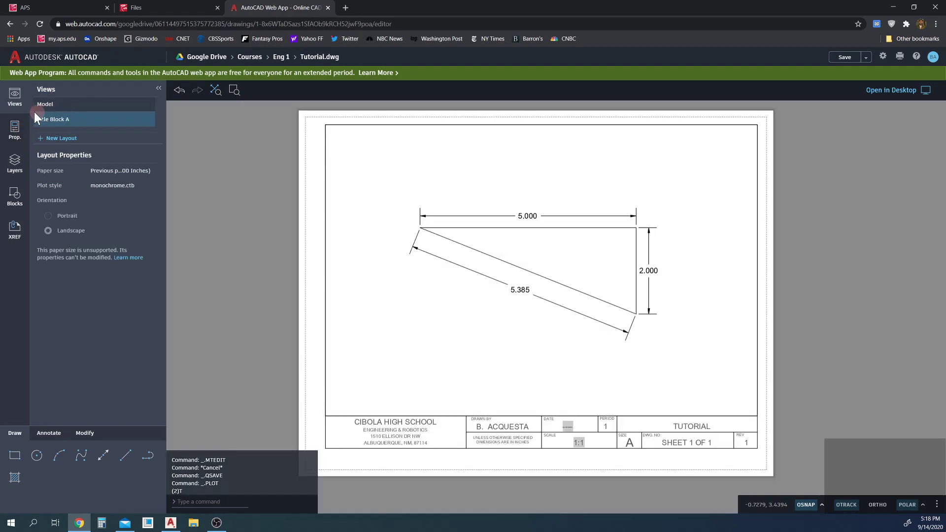
left_click(326, 144)
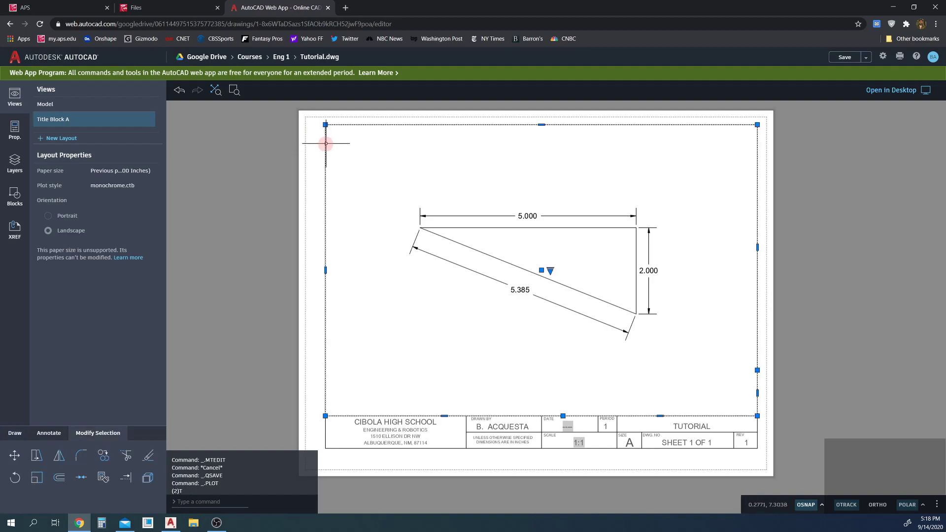
left_click(15, 129)
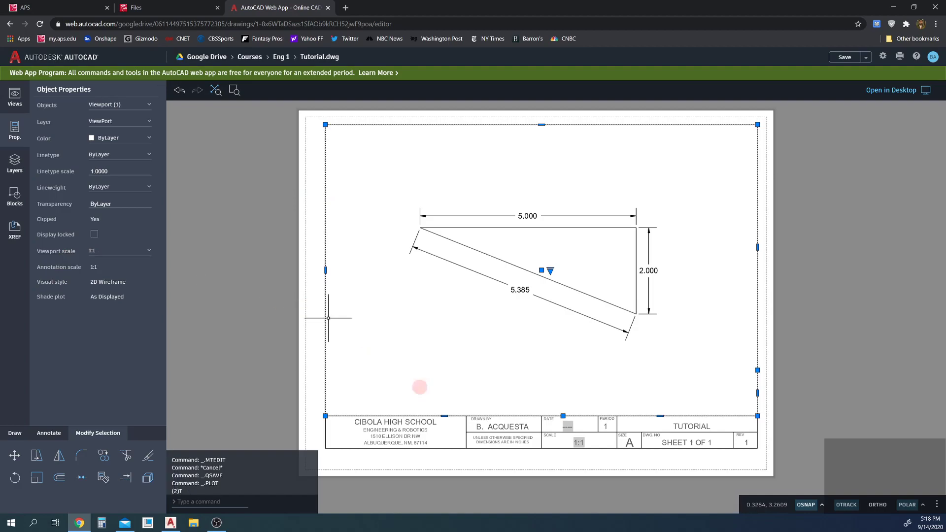
left_click(274, 193)
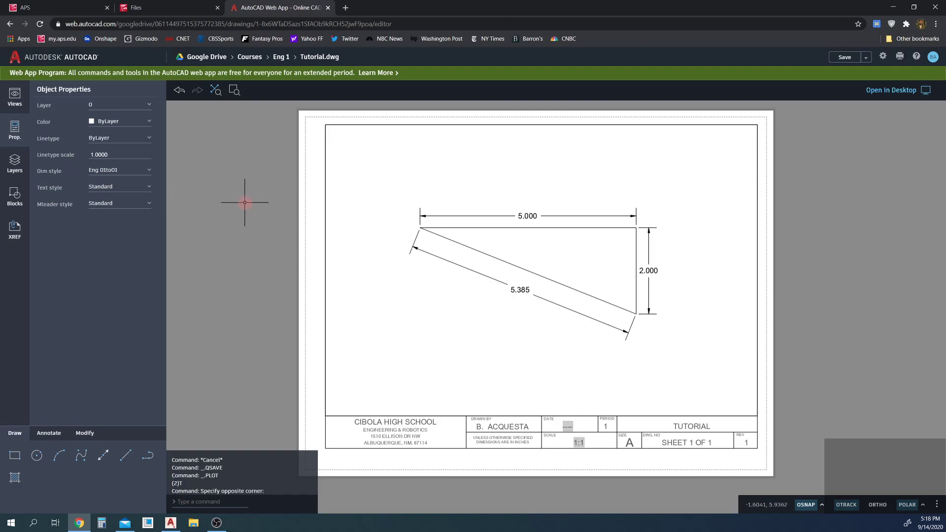
left_click(15, 164)
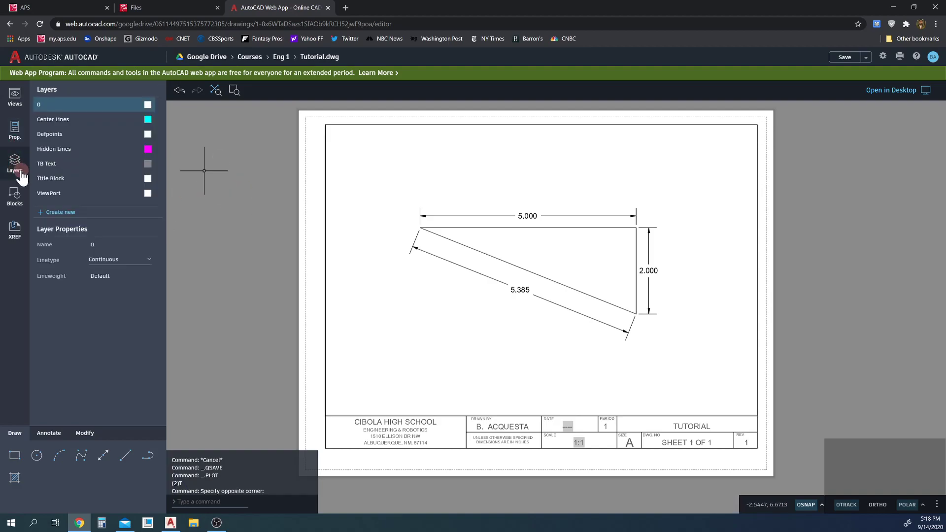
left_click(15, 96)
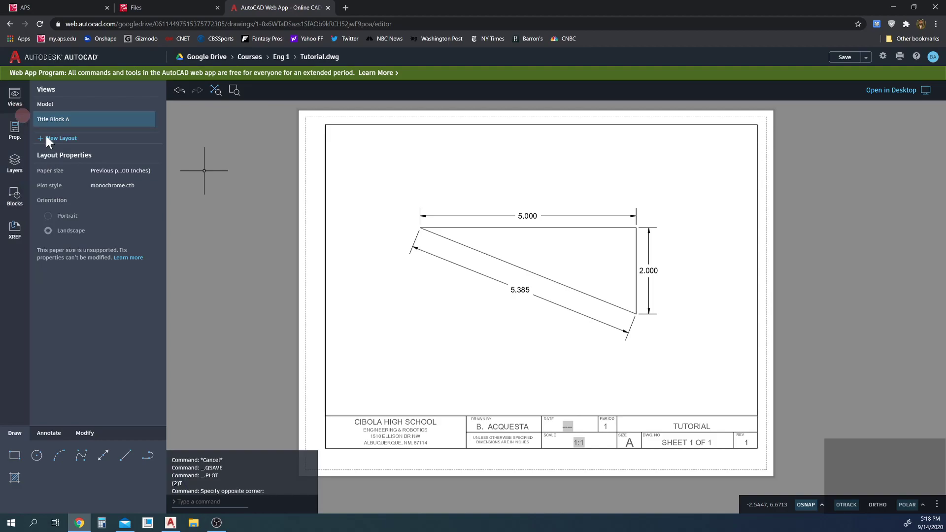